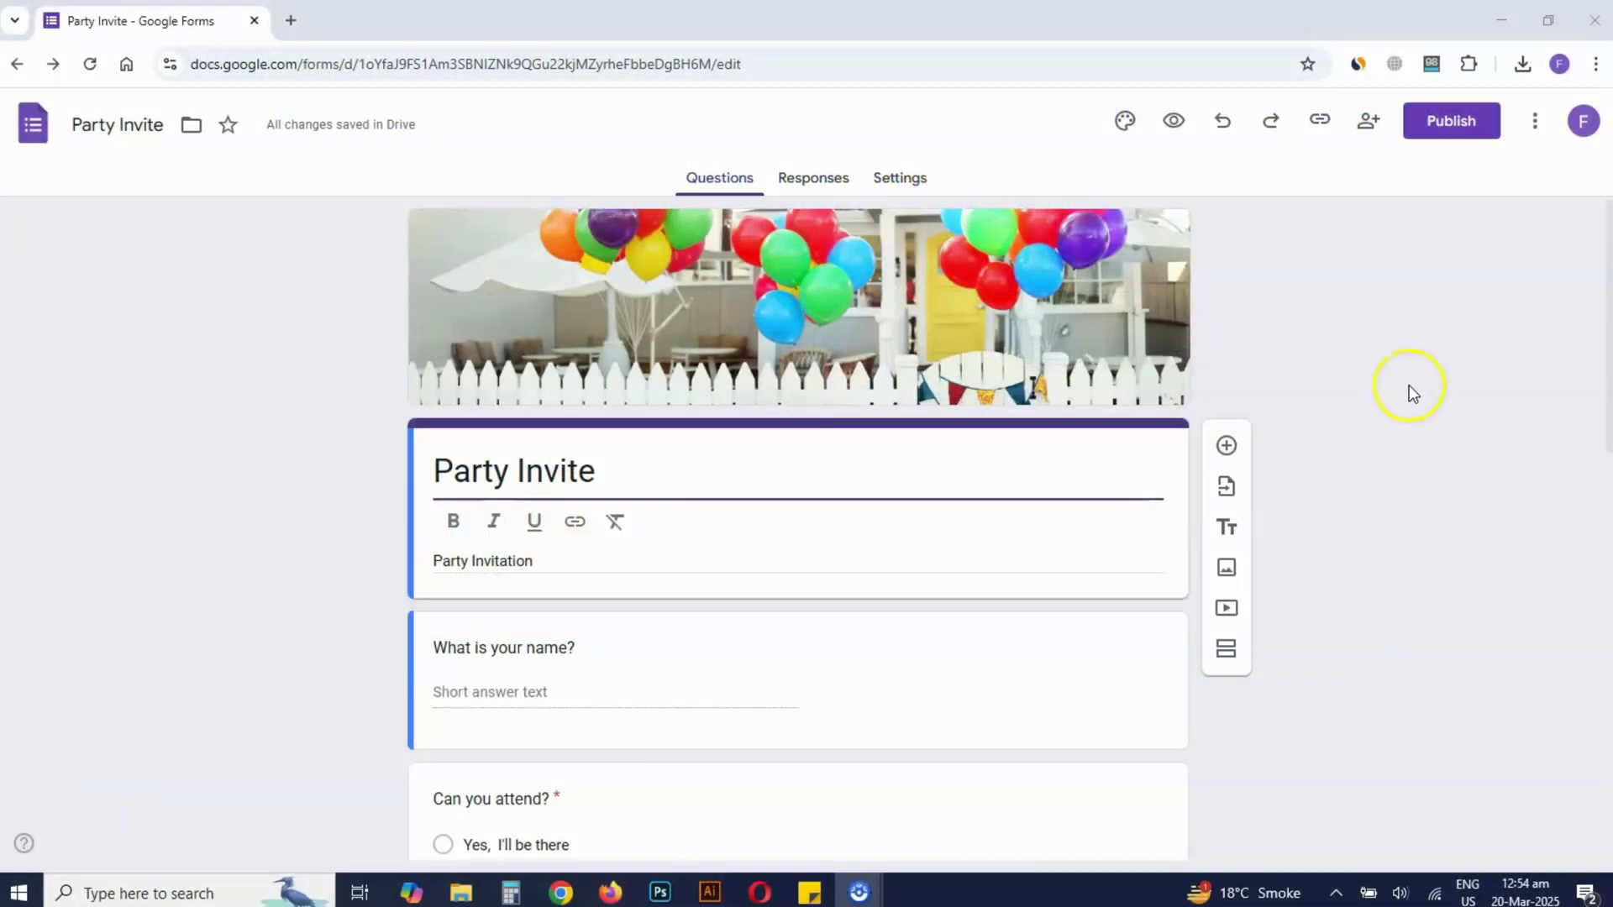
# Step: Open the three-dot More menu of the Party Invite form
pyautogui.click(1535, 122)
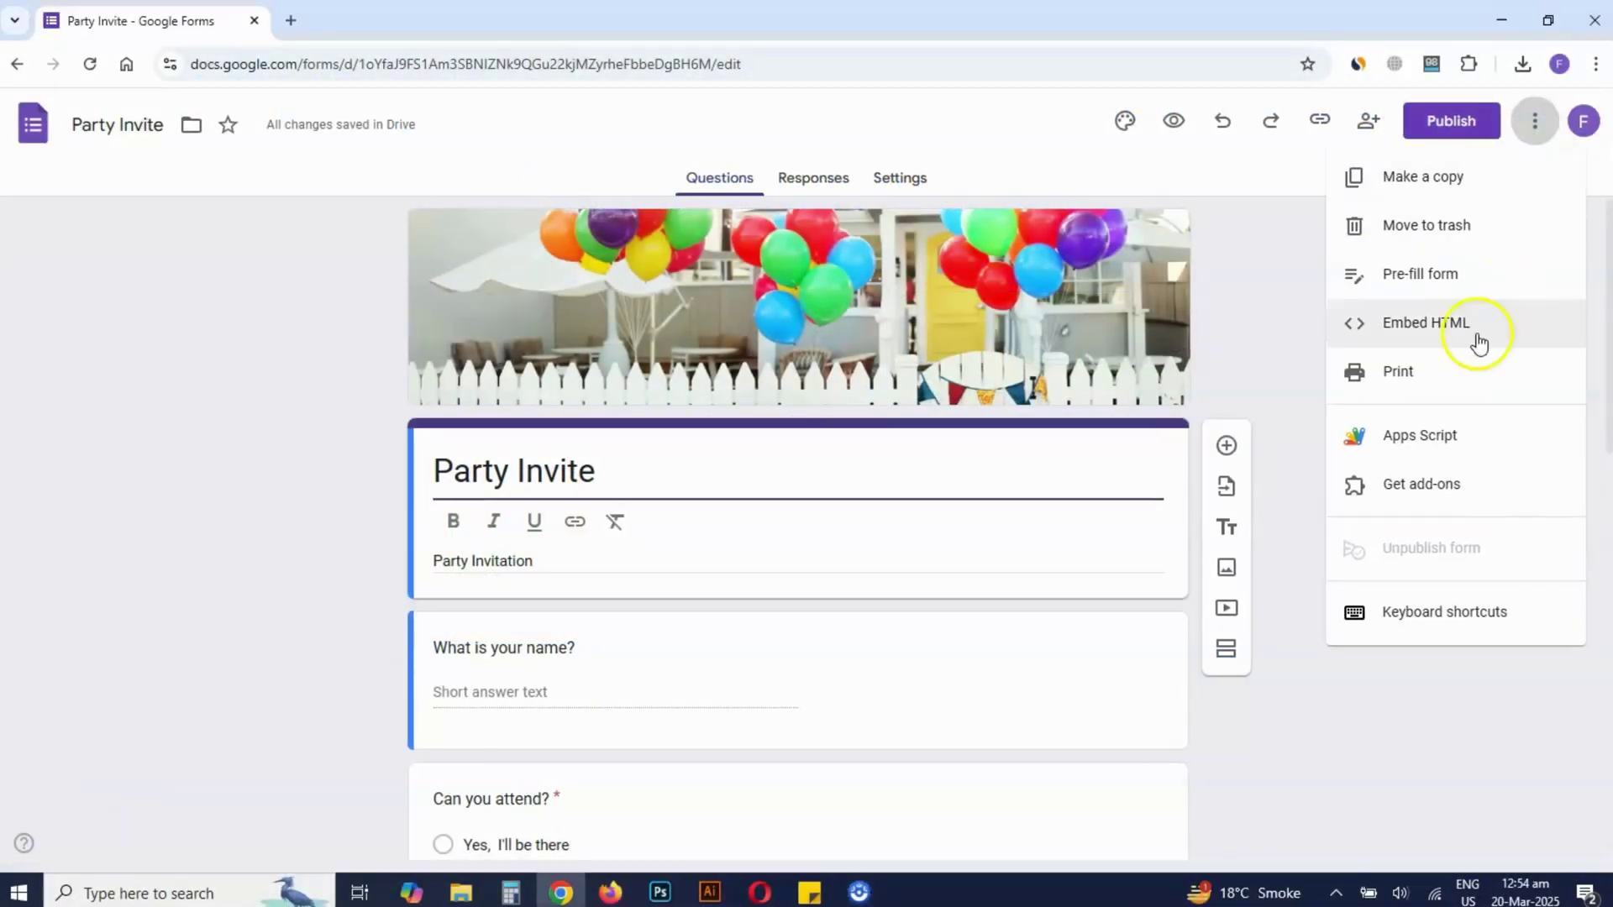
# Step: Go to Get add-ons and search the Marketplace for 'Email Notifications for Google Forms'
pyautogui.click(1416, 494)
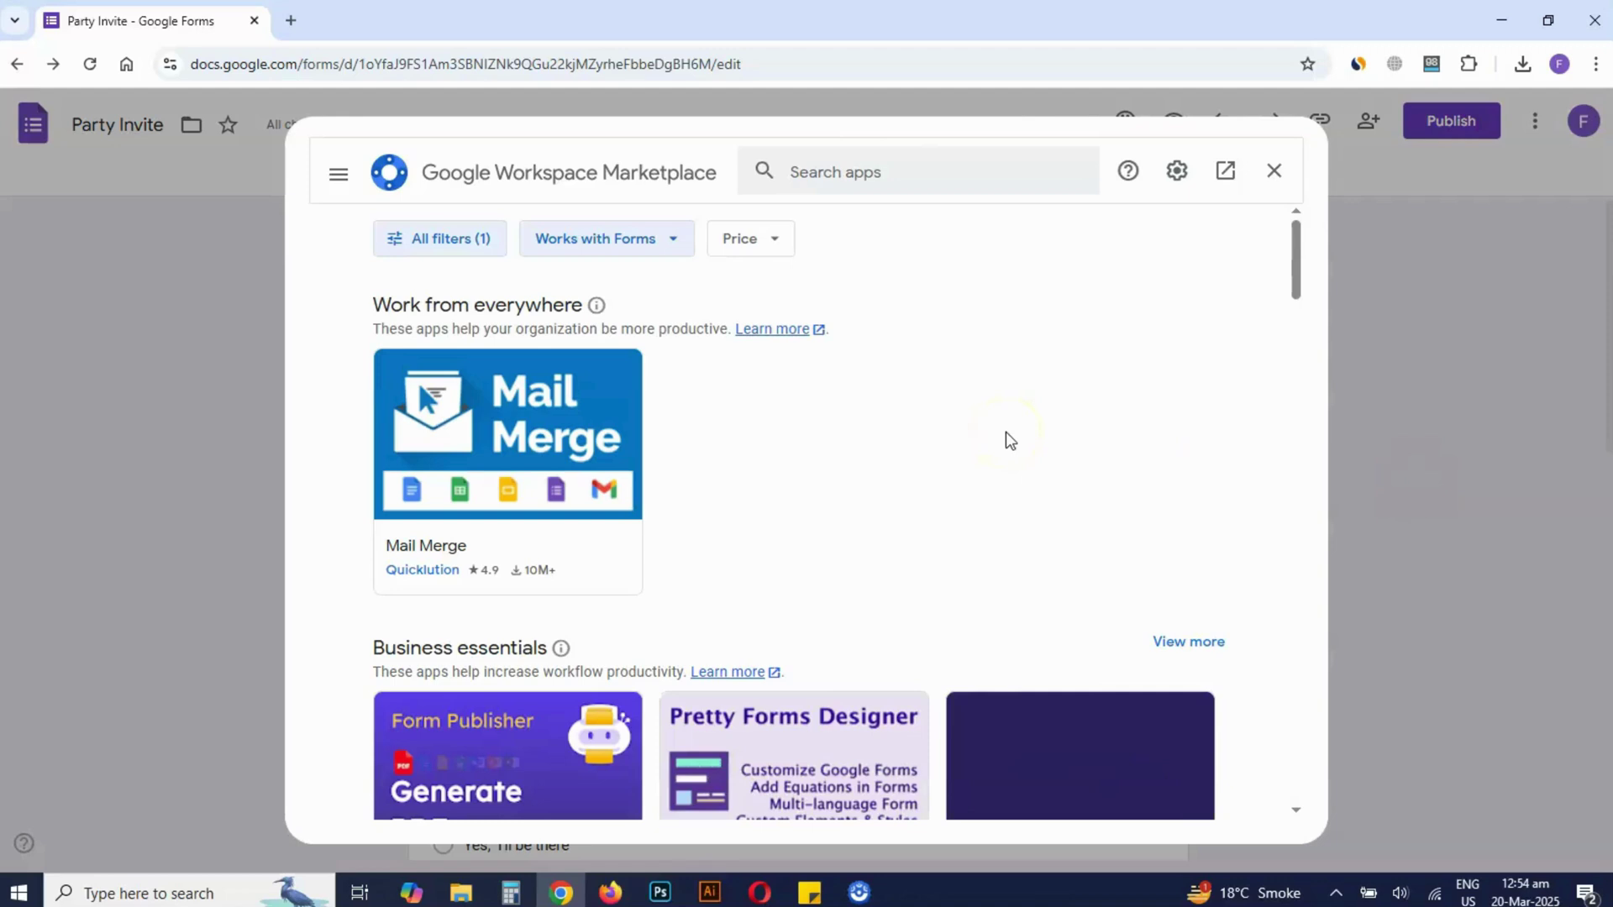
pyautogui.click(865, 179)
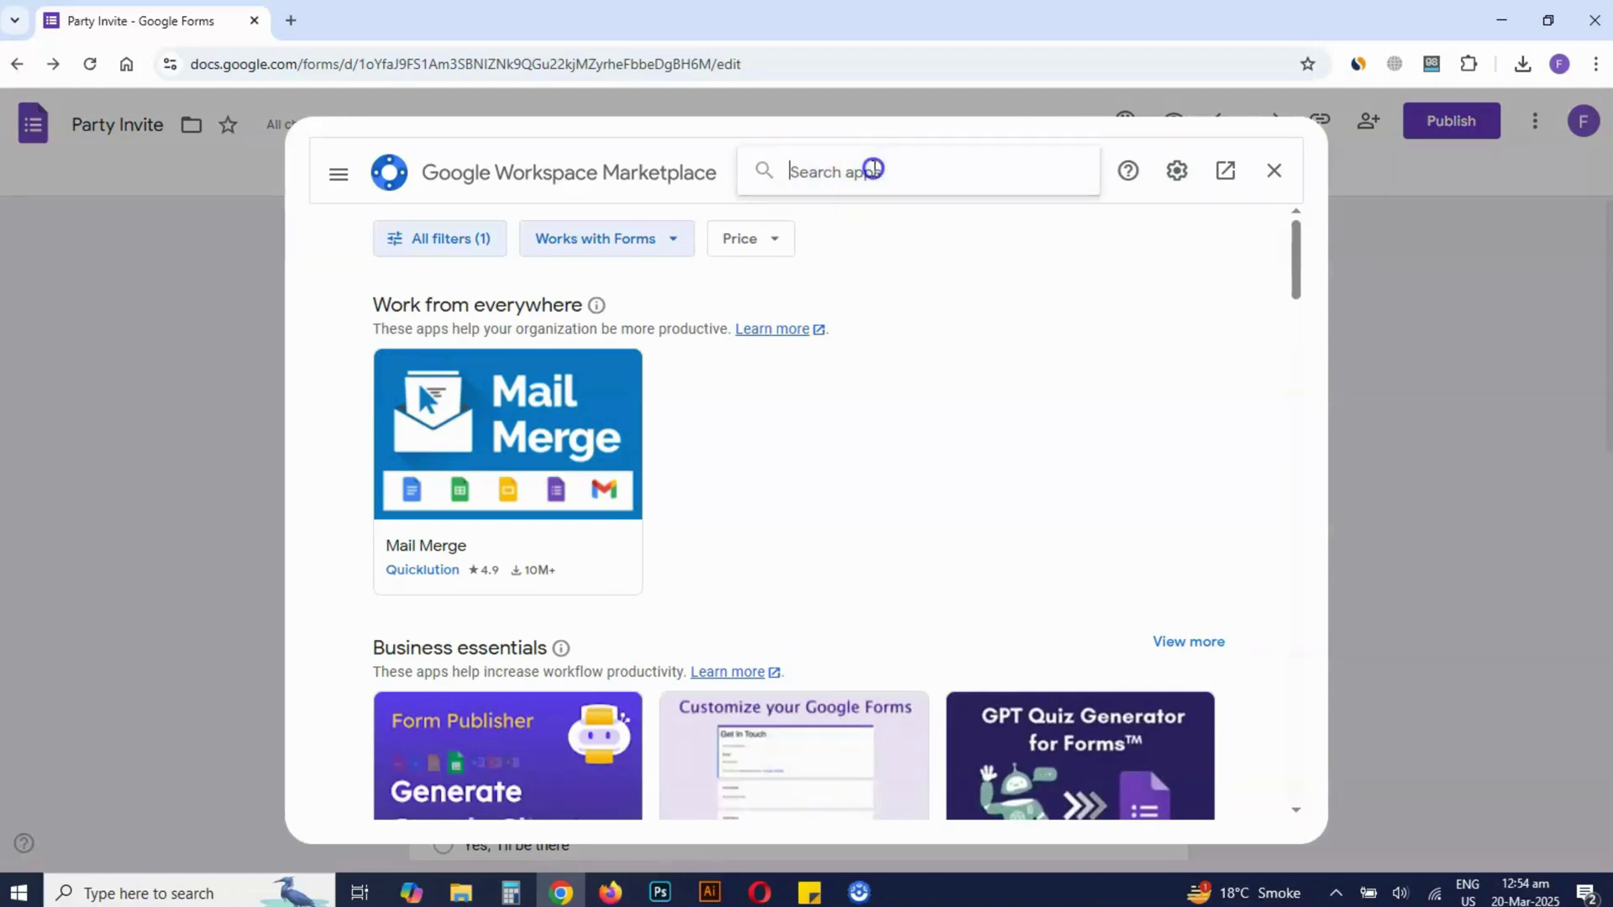
pyautogui.write('Email Notifications for Google Forms')
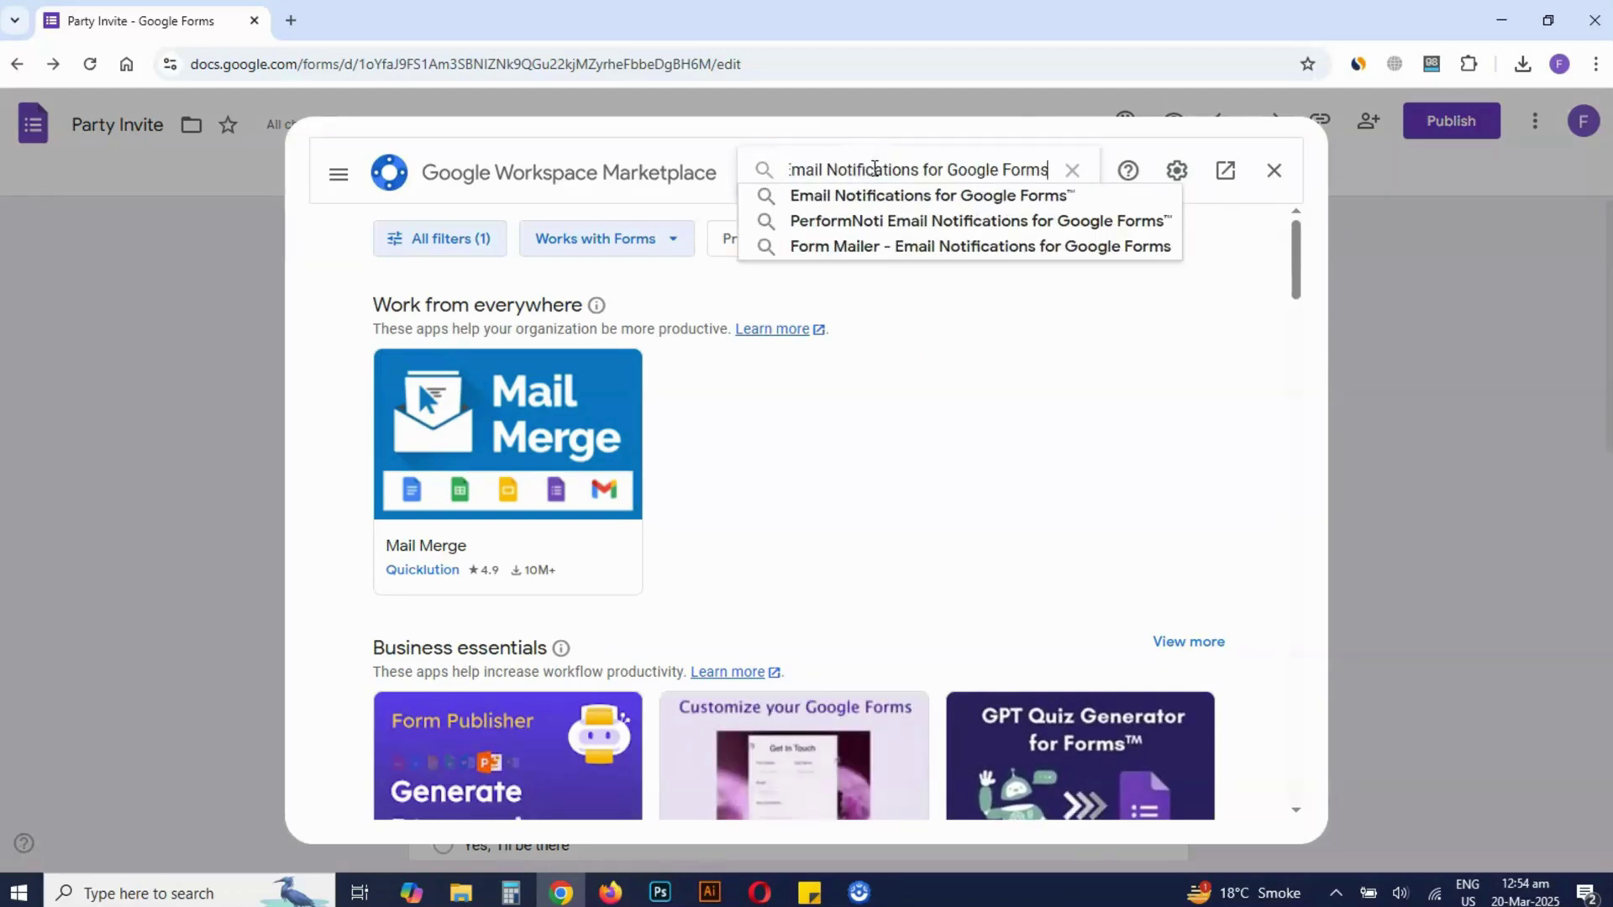
pyautogui.press('Return')
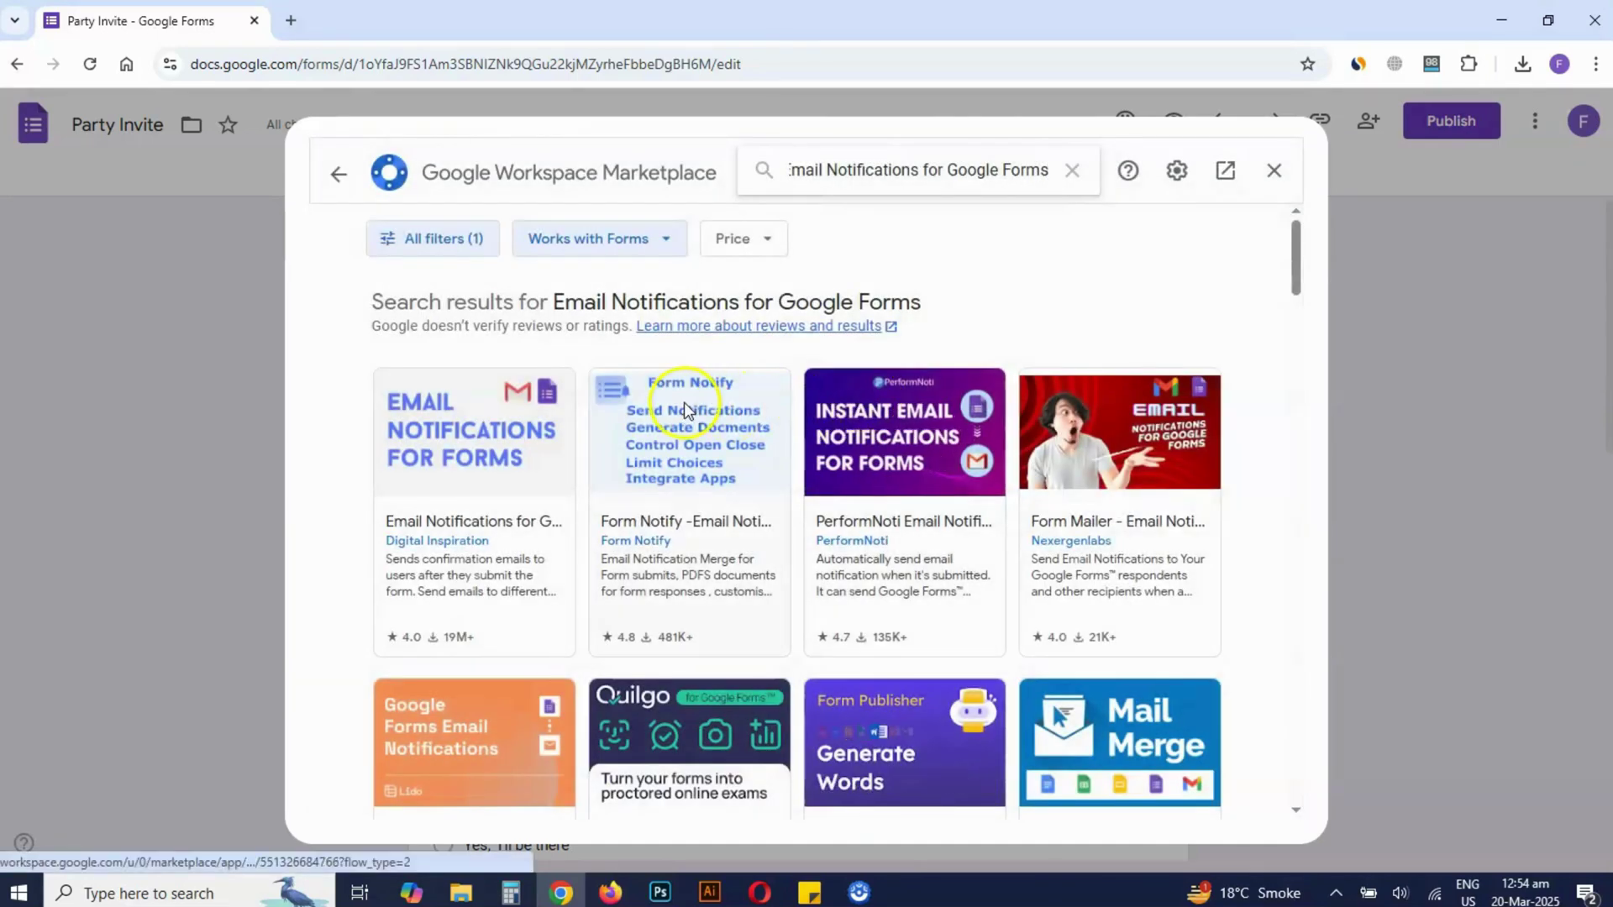
# Step: Install the Email Notifications for Google Forms add-on, allowing it access to the account
pyautogui.click(476, 456)
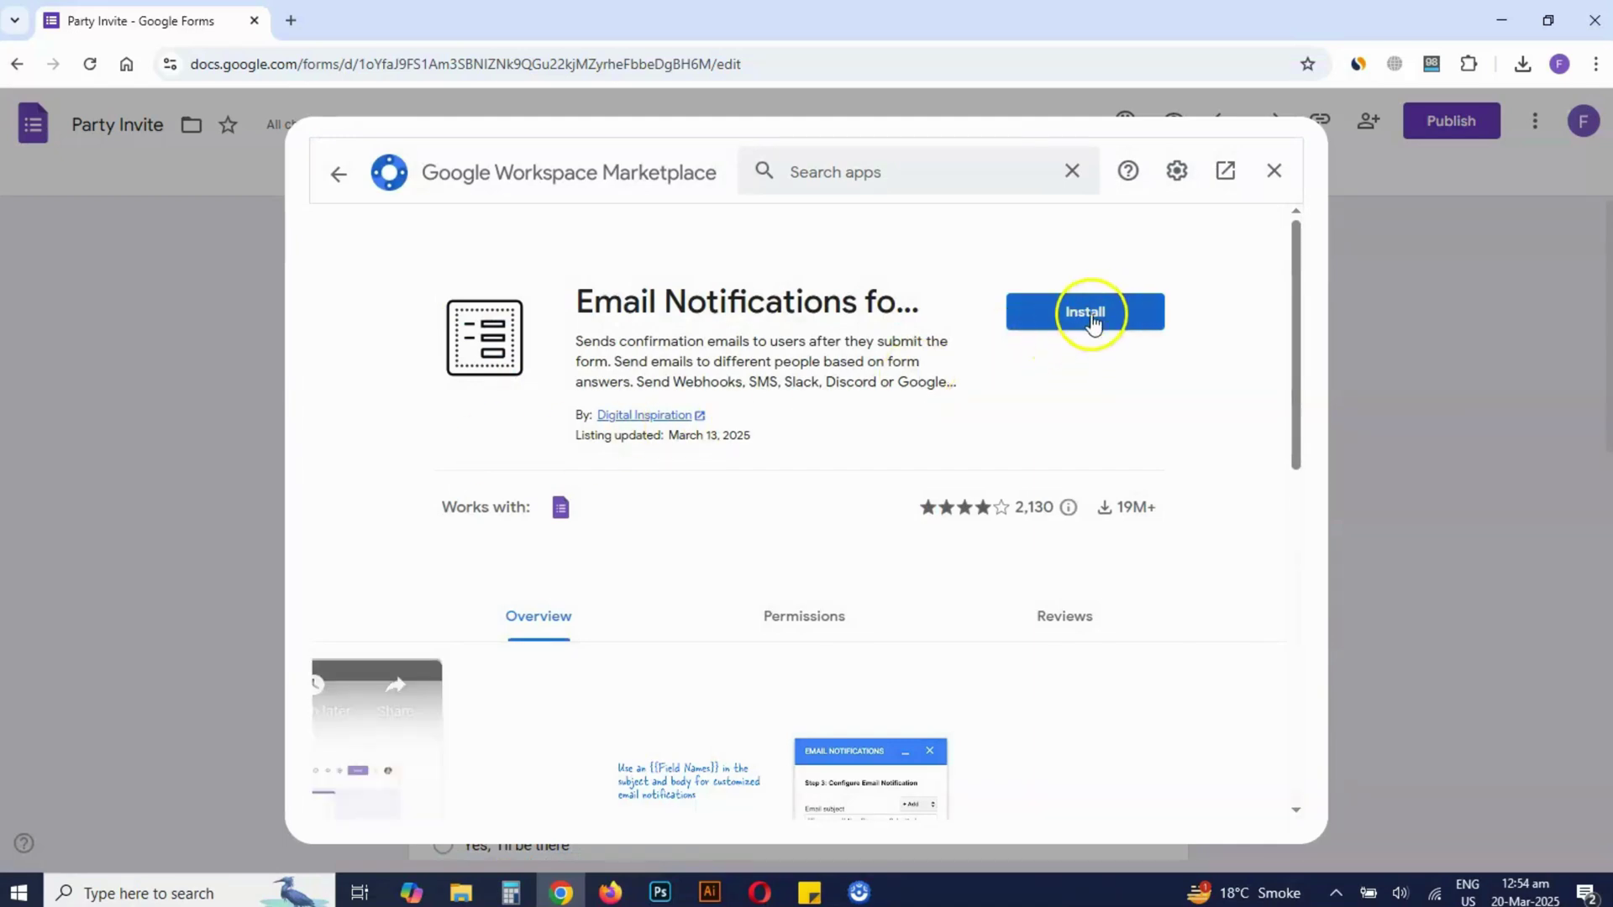
pyautogui.click(1062, 328)
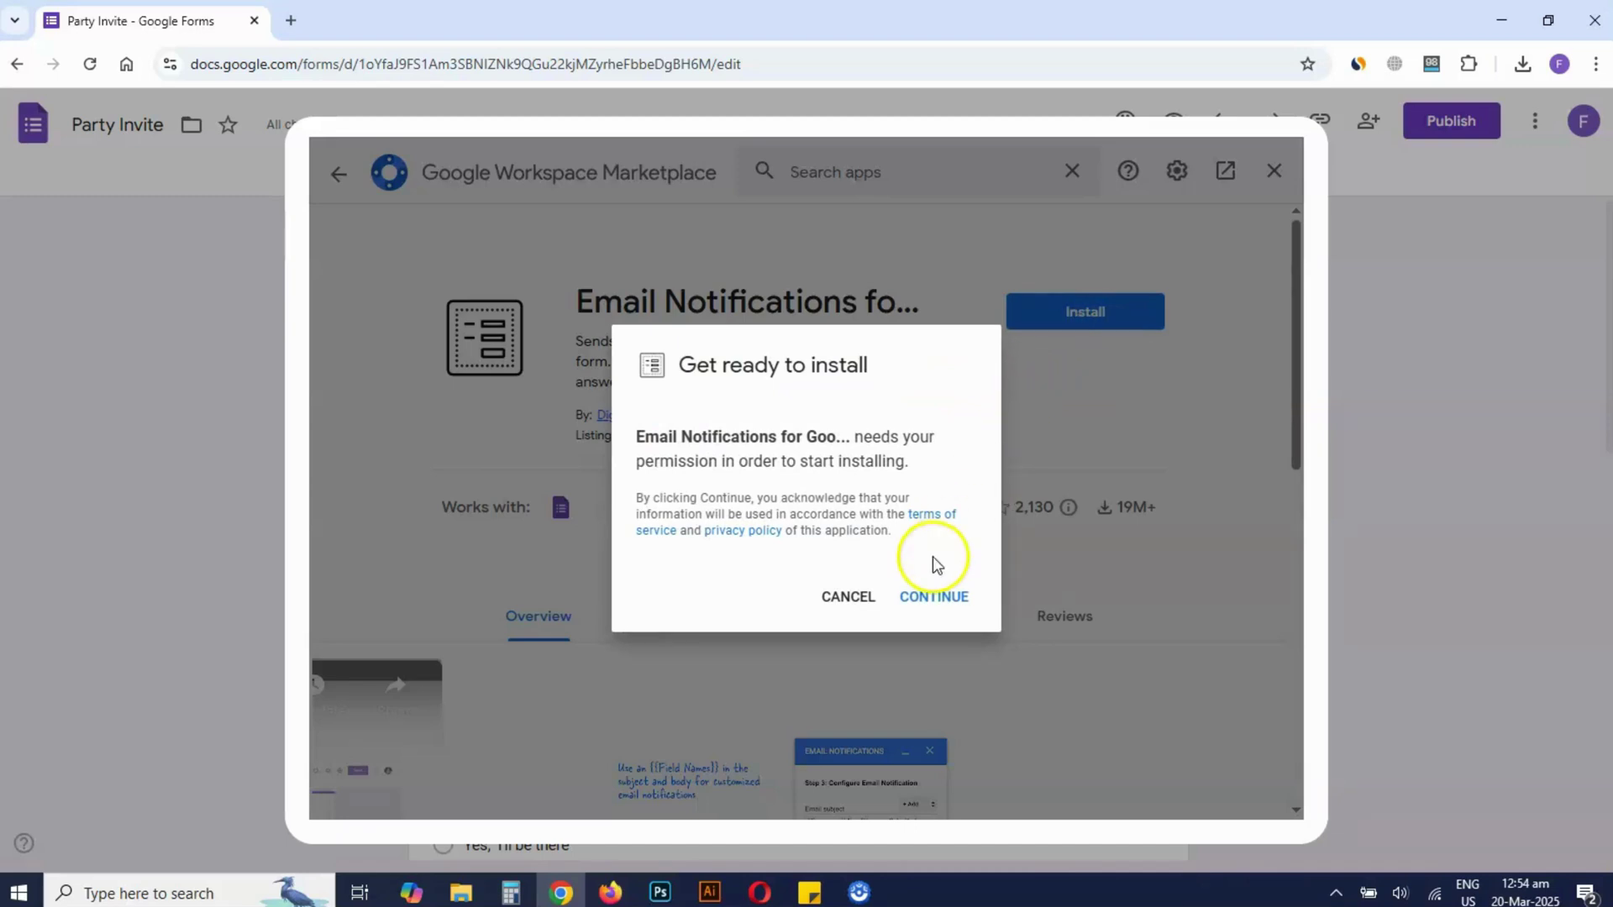
pyautogui.click(933, 597)
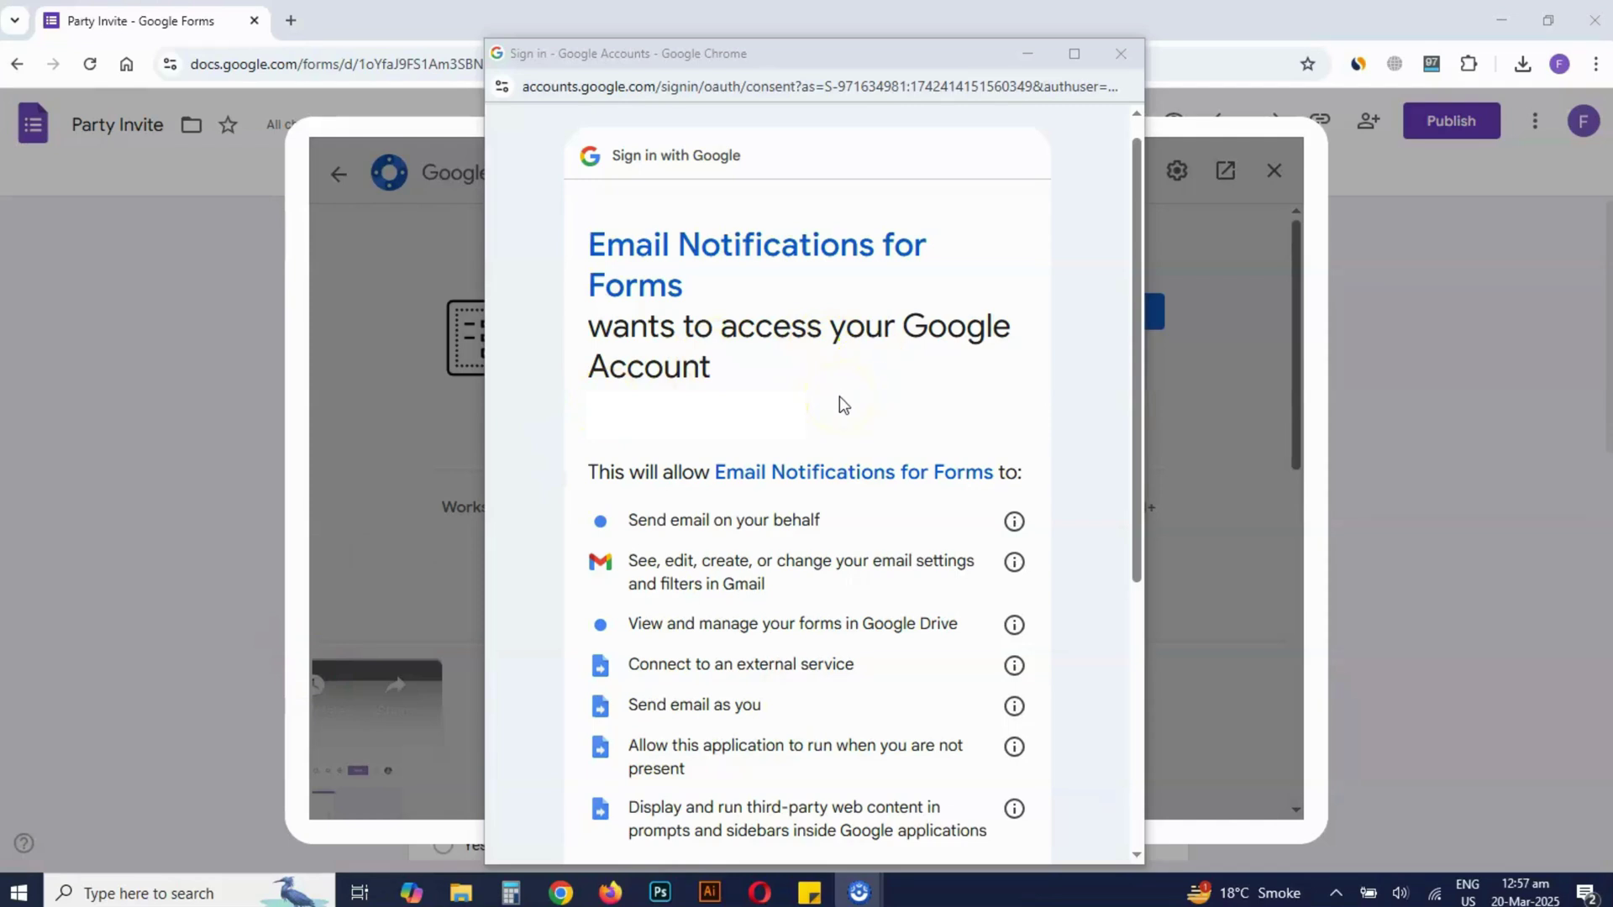
pyautogui.scroll(-5, 869, 391)
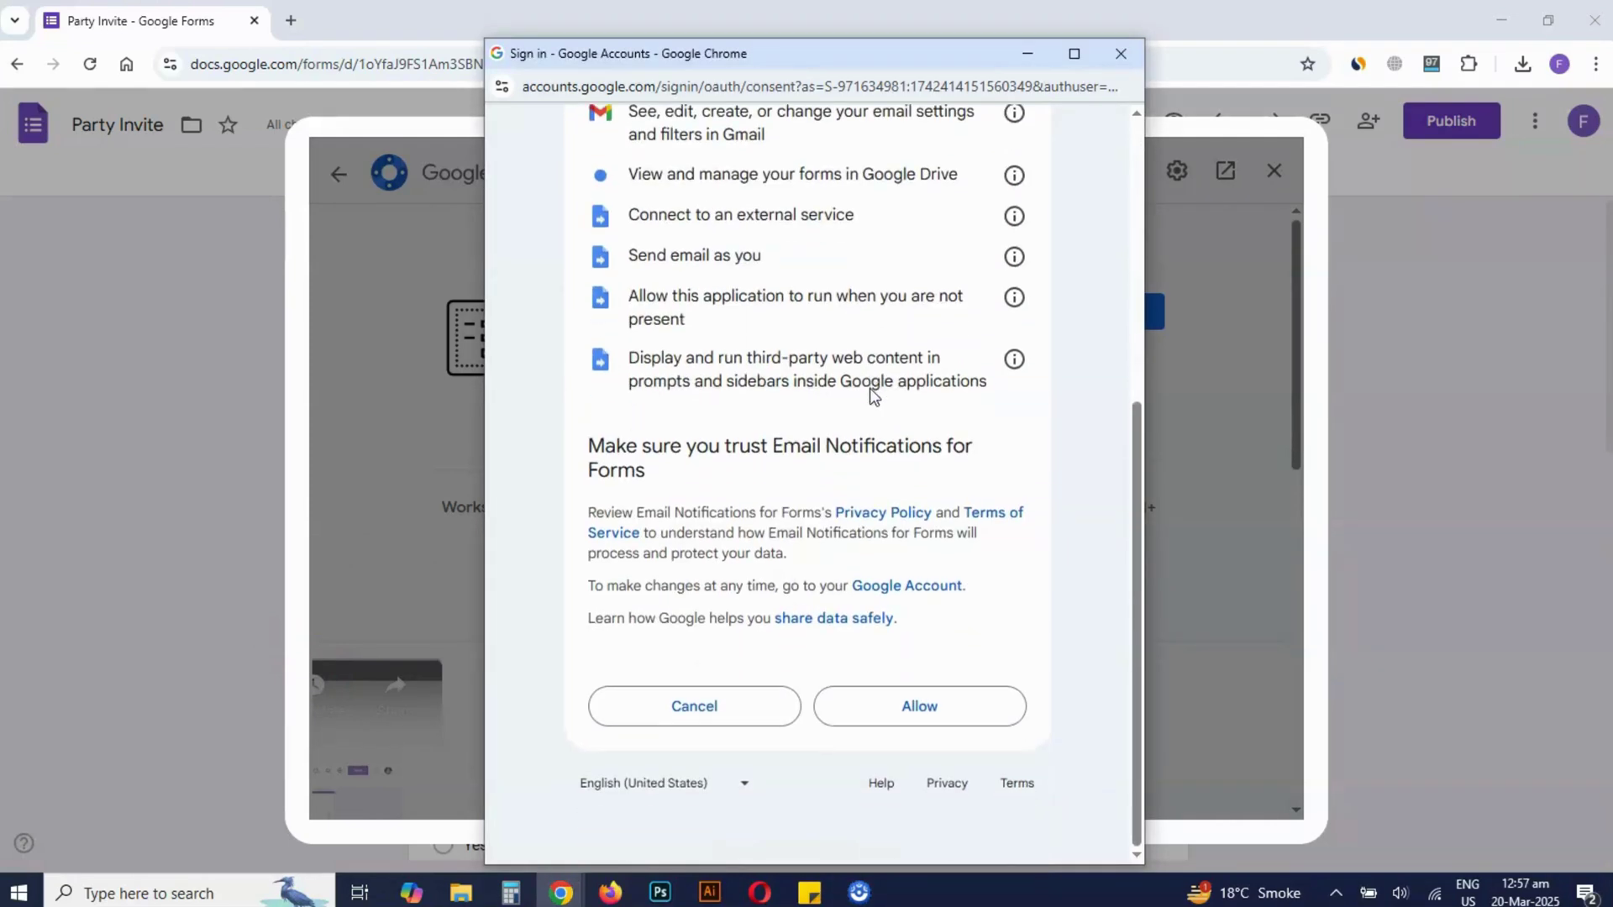
pyautogui.click(925, 708)
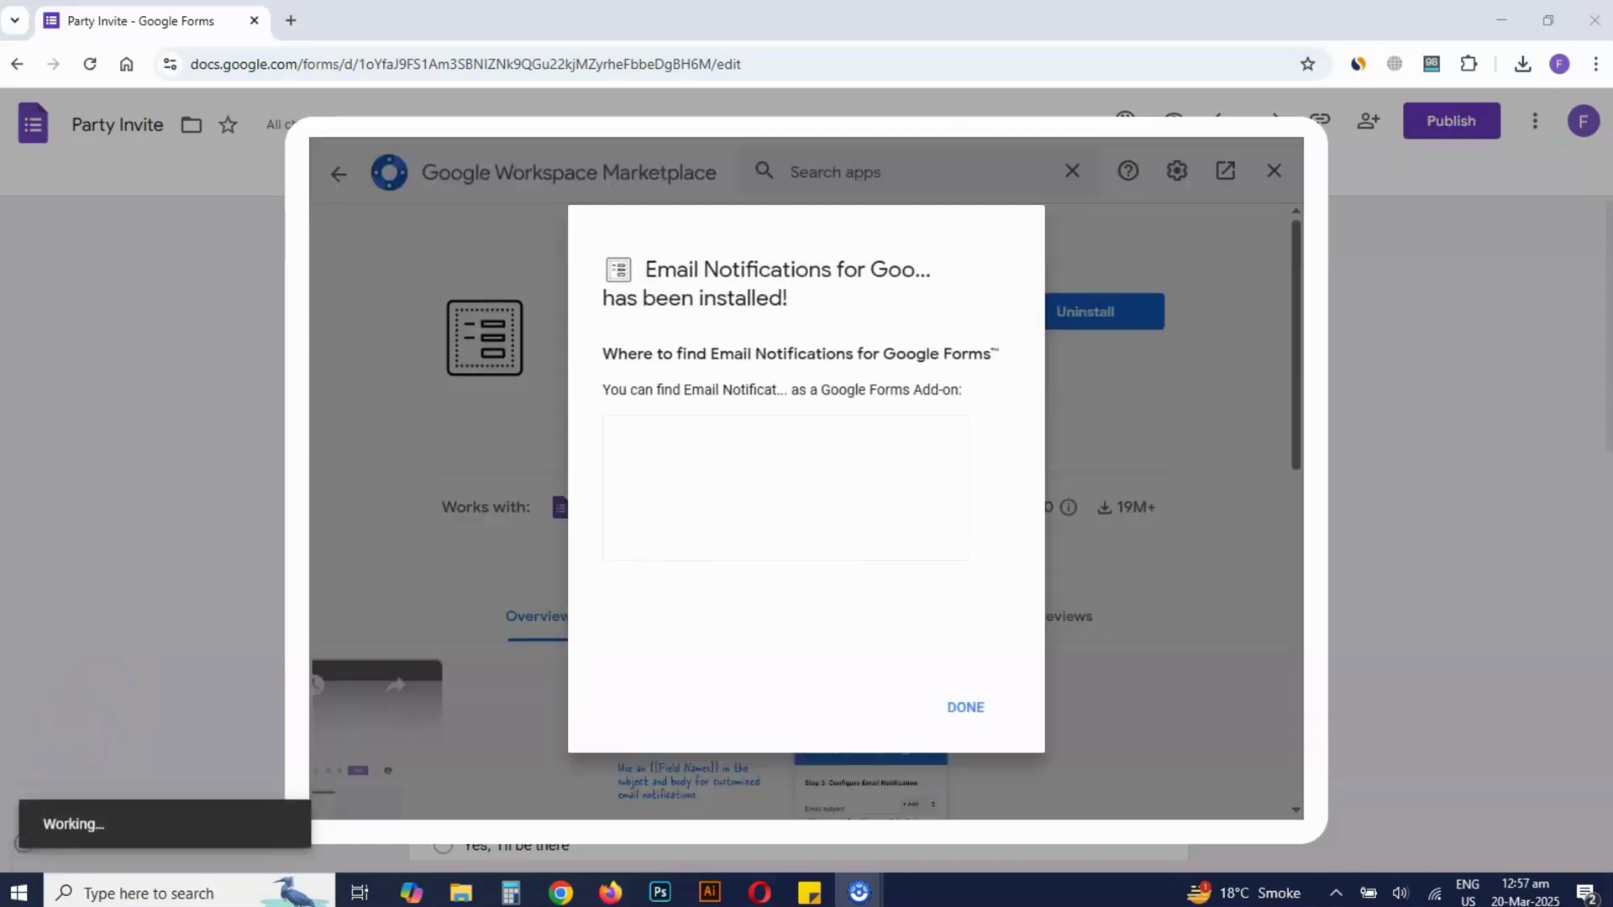
pyautogui.click(968, 711)
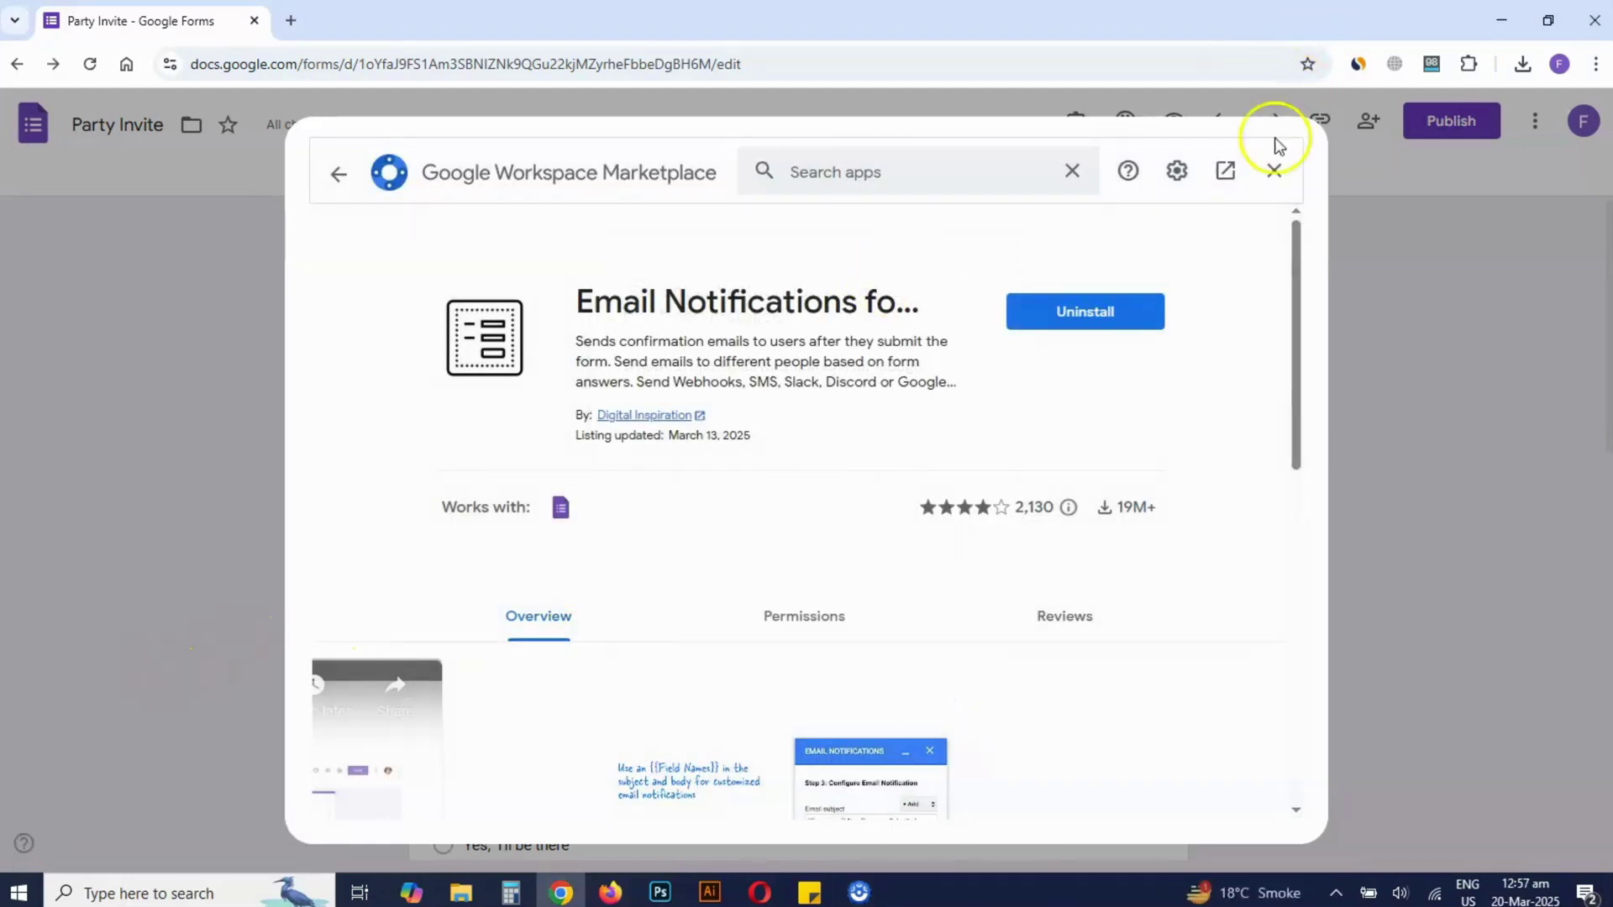
# Step: Close the Marketplace and launch Email Notifications for Google Forms from the Add-ons menu
pyautogui.click(1273, 171)
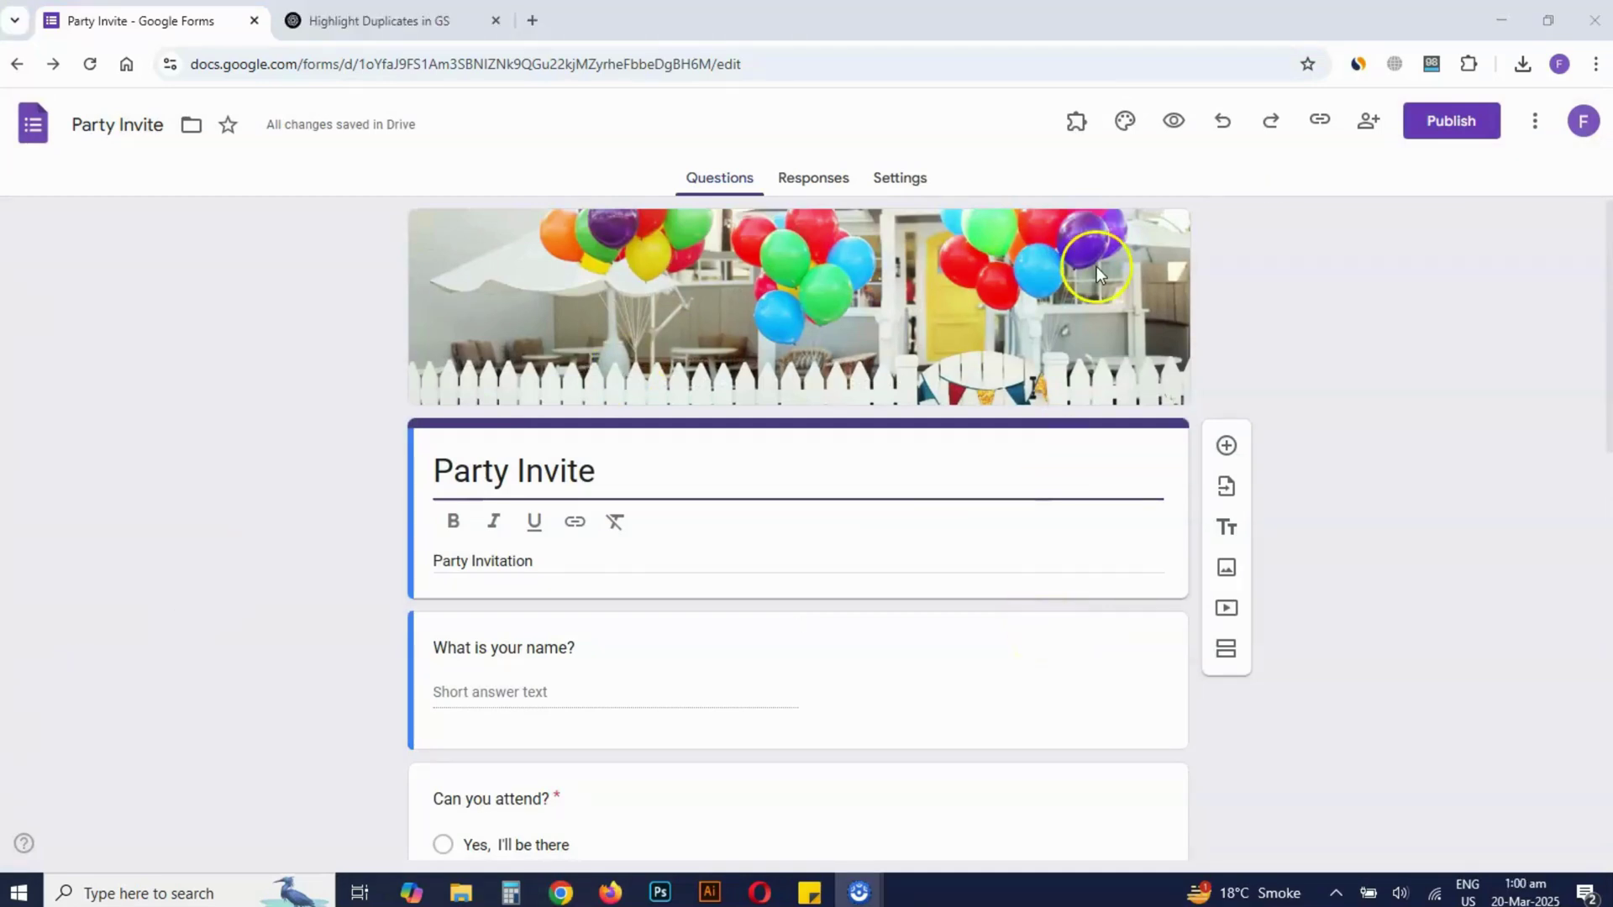
pyautogui.click(1077, 126)
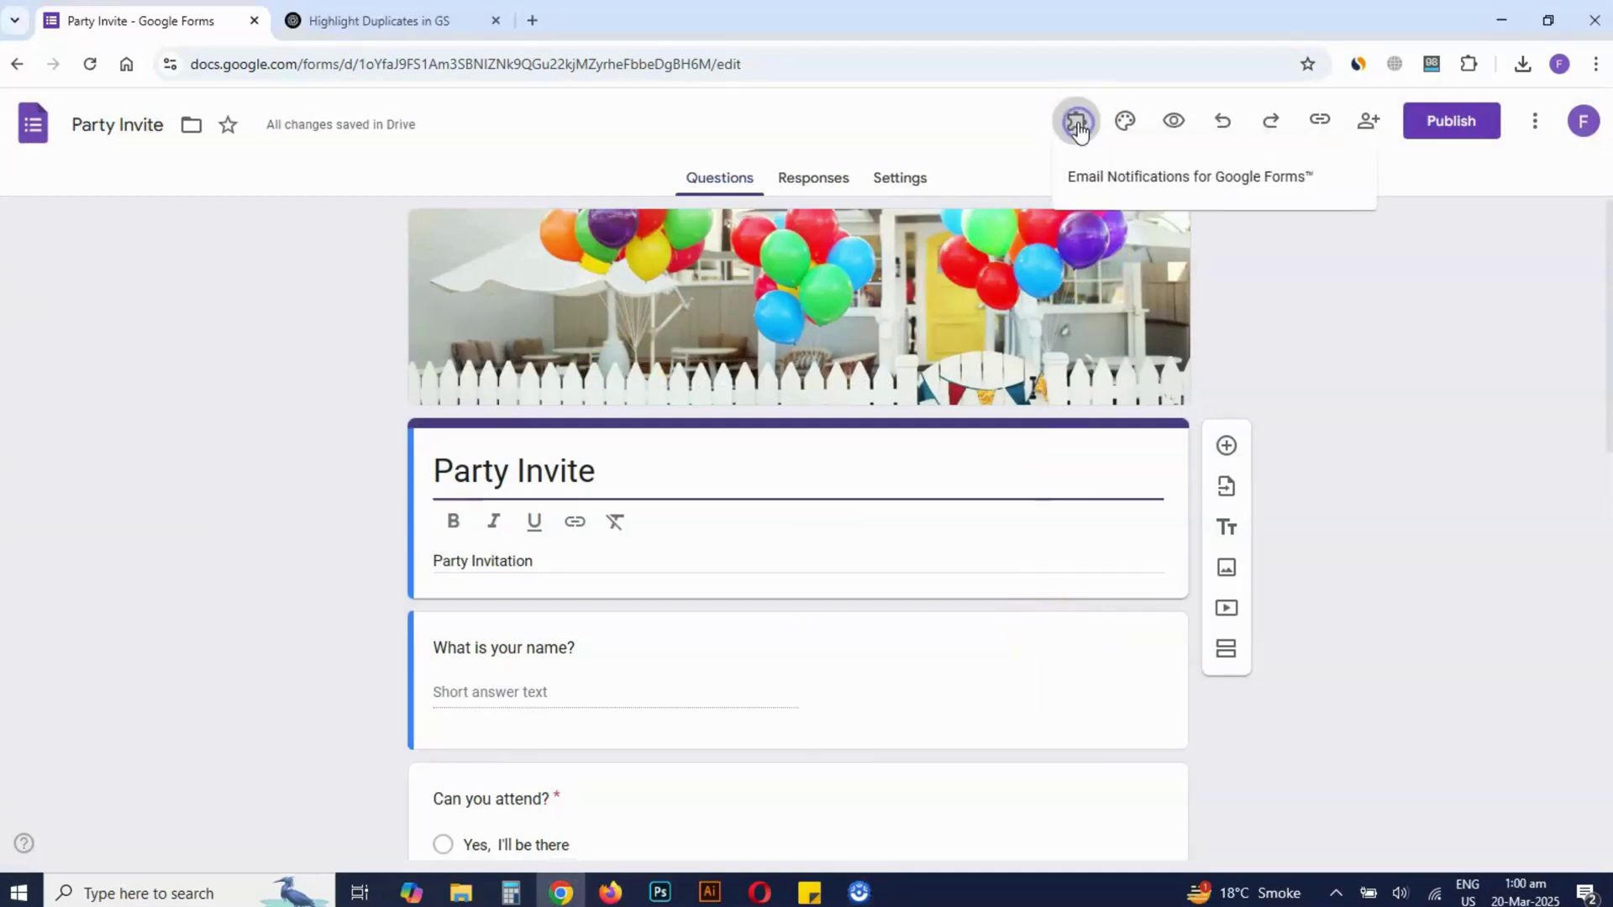
pyautogui.click(1115, 180)
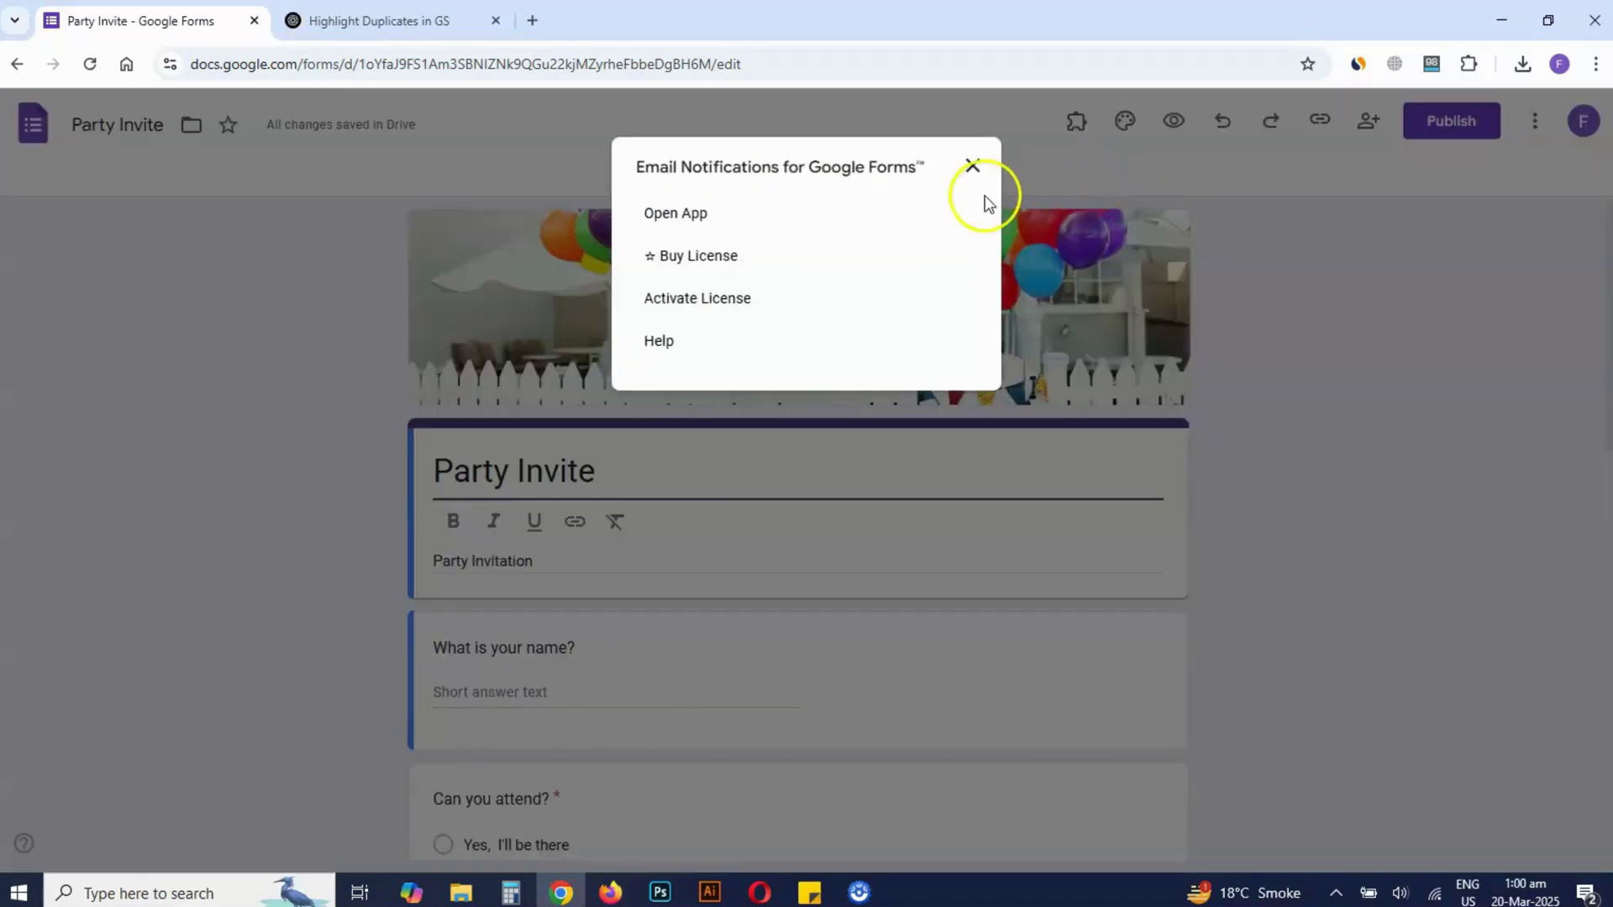
pyautogui.click(686, 217)
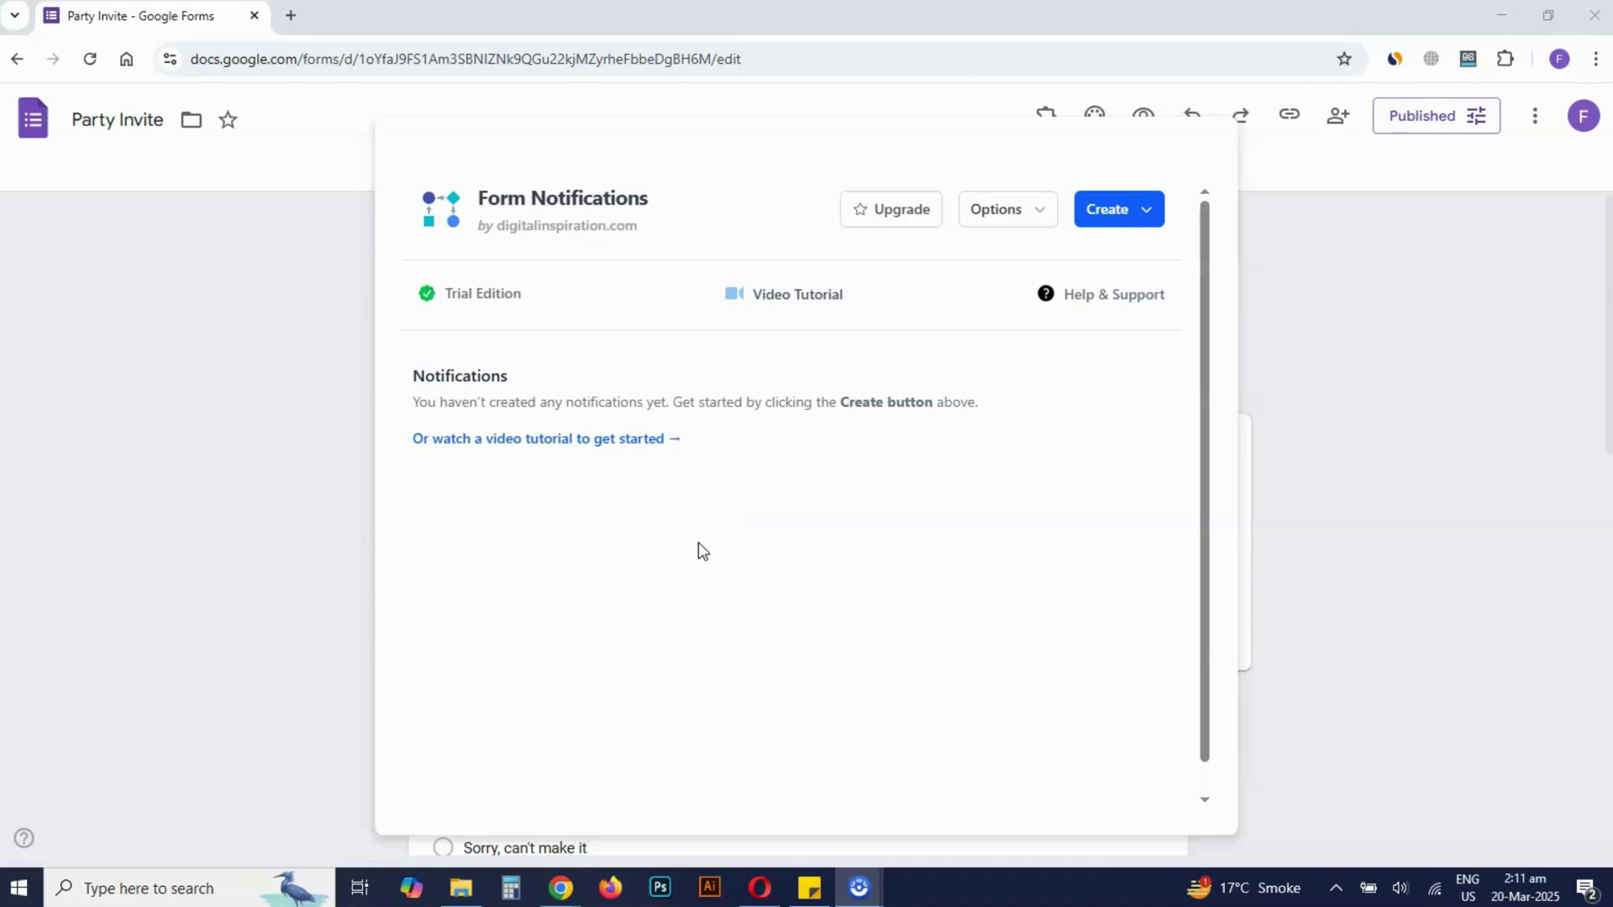
# Step: Create a new email notification named Notification 1 with the suggested sender's name
pyautogui.click(1134, 212)
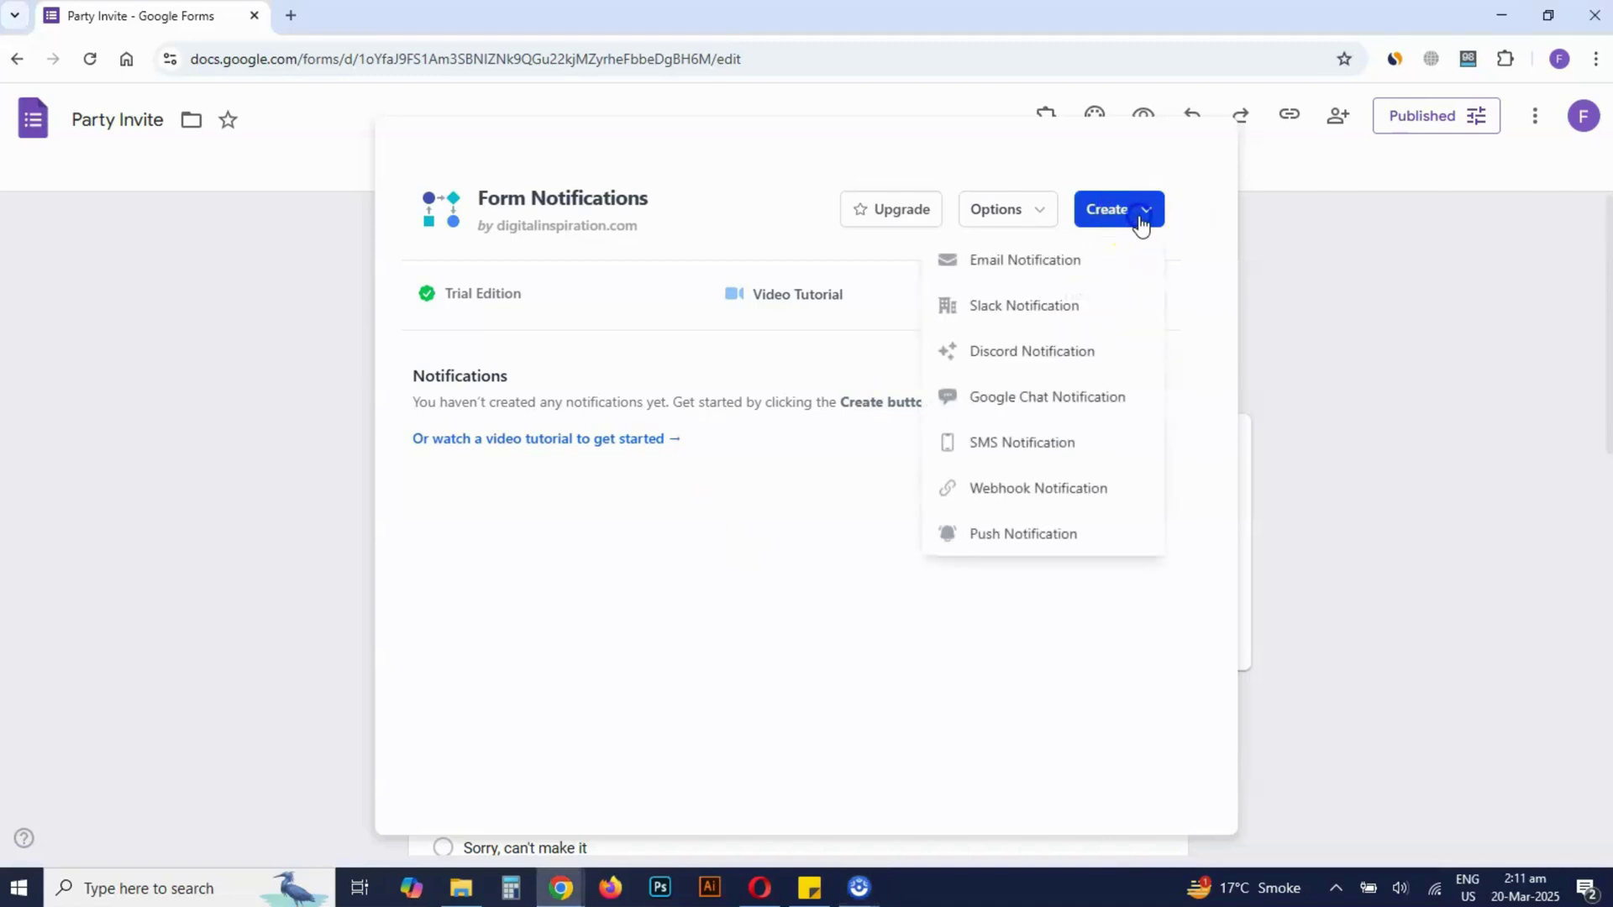
pyautogui.click(1052, 267)
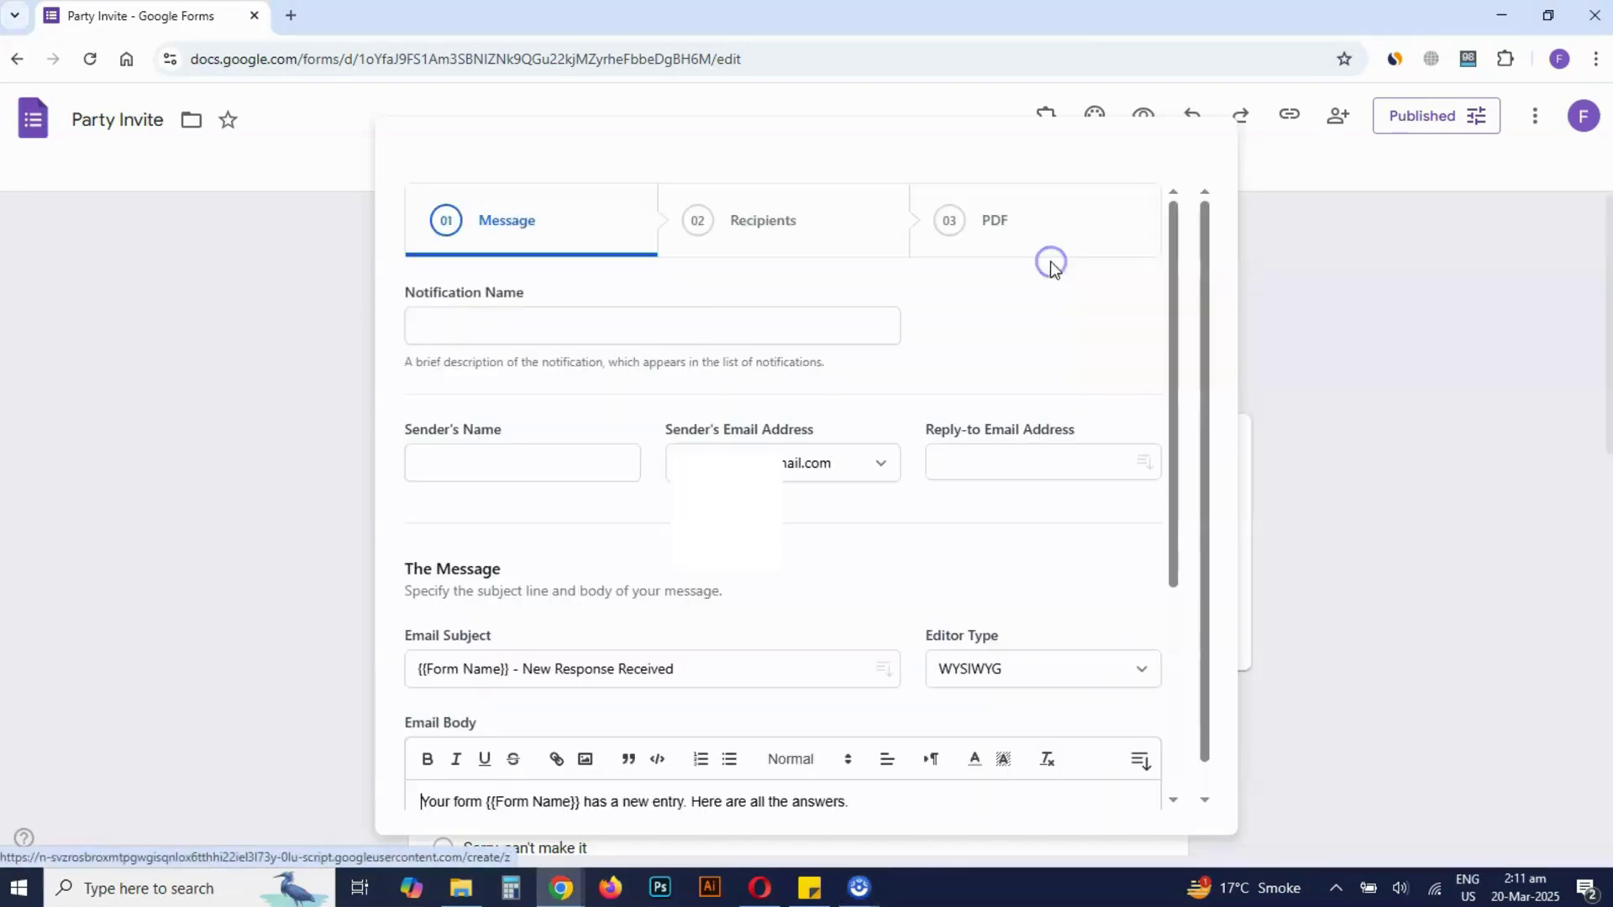
pyautogui.click(714, 321)
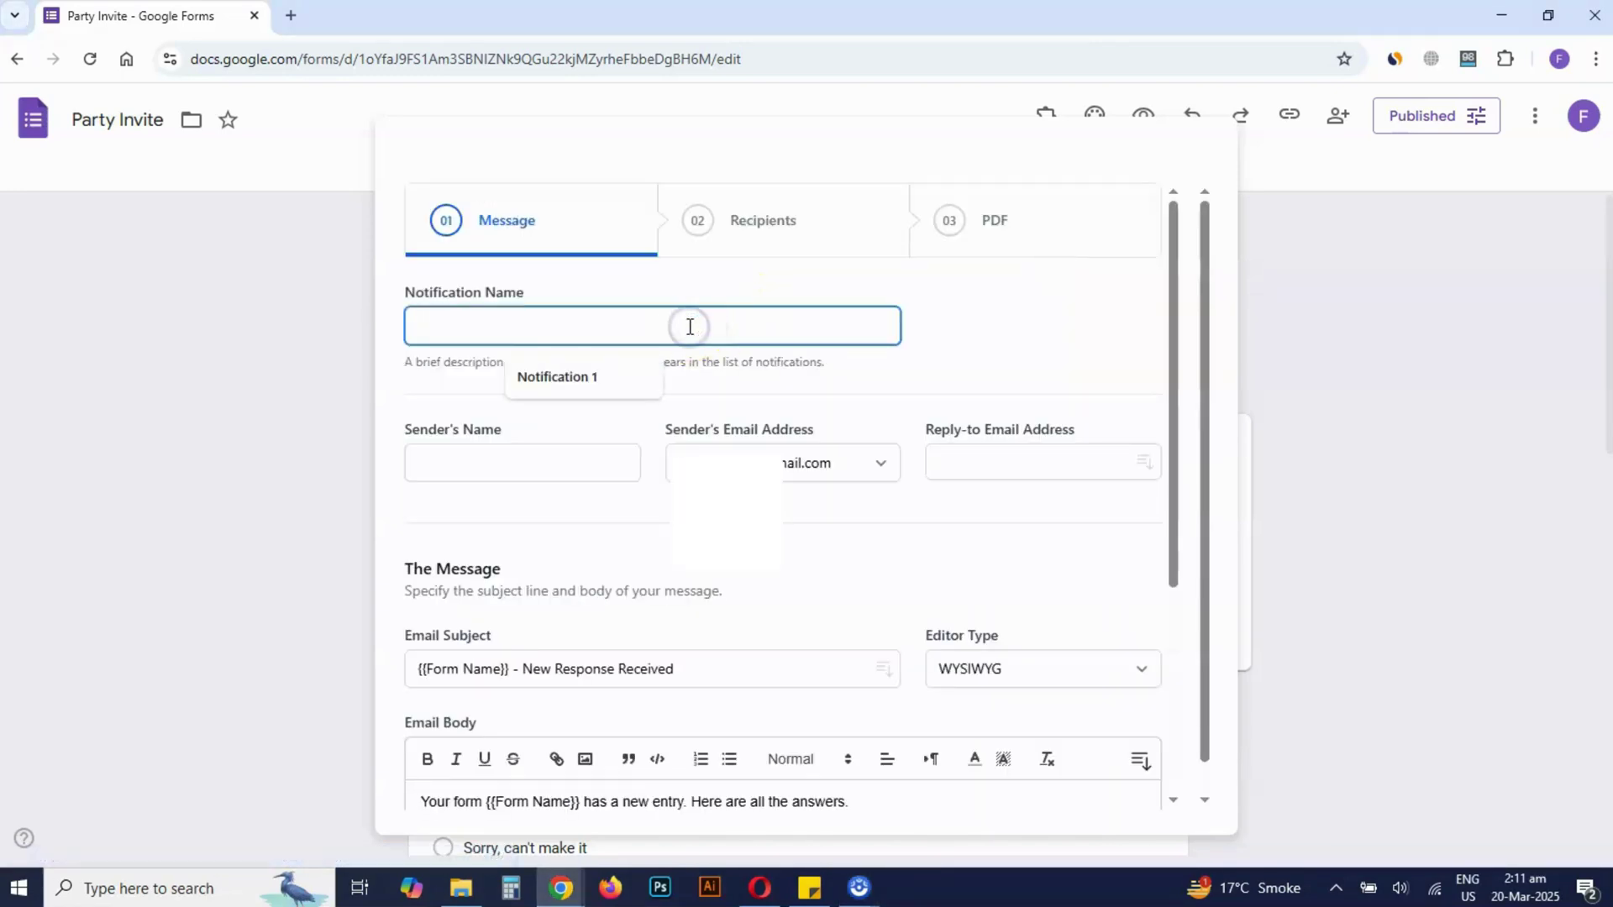
pyautogui.click(591, 380)
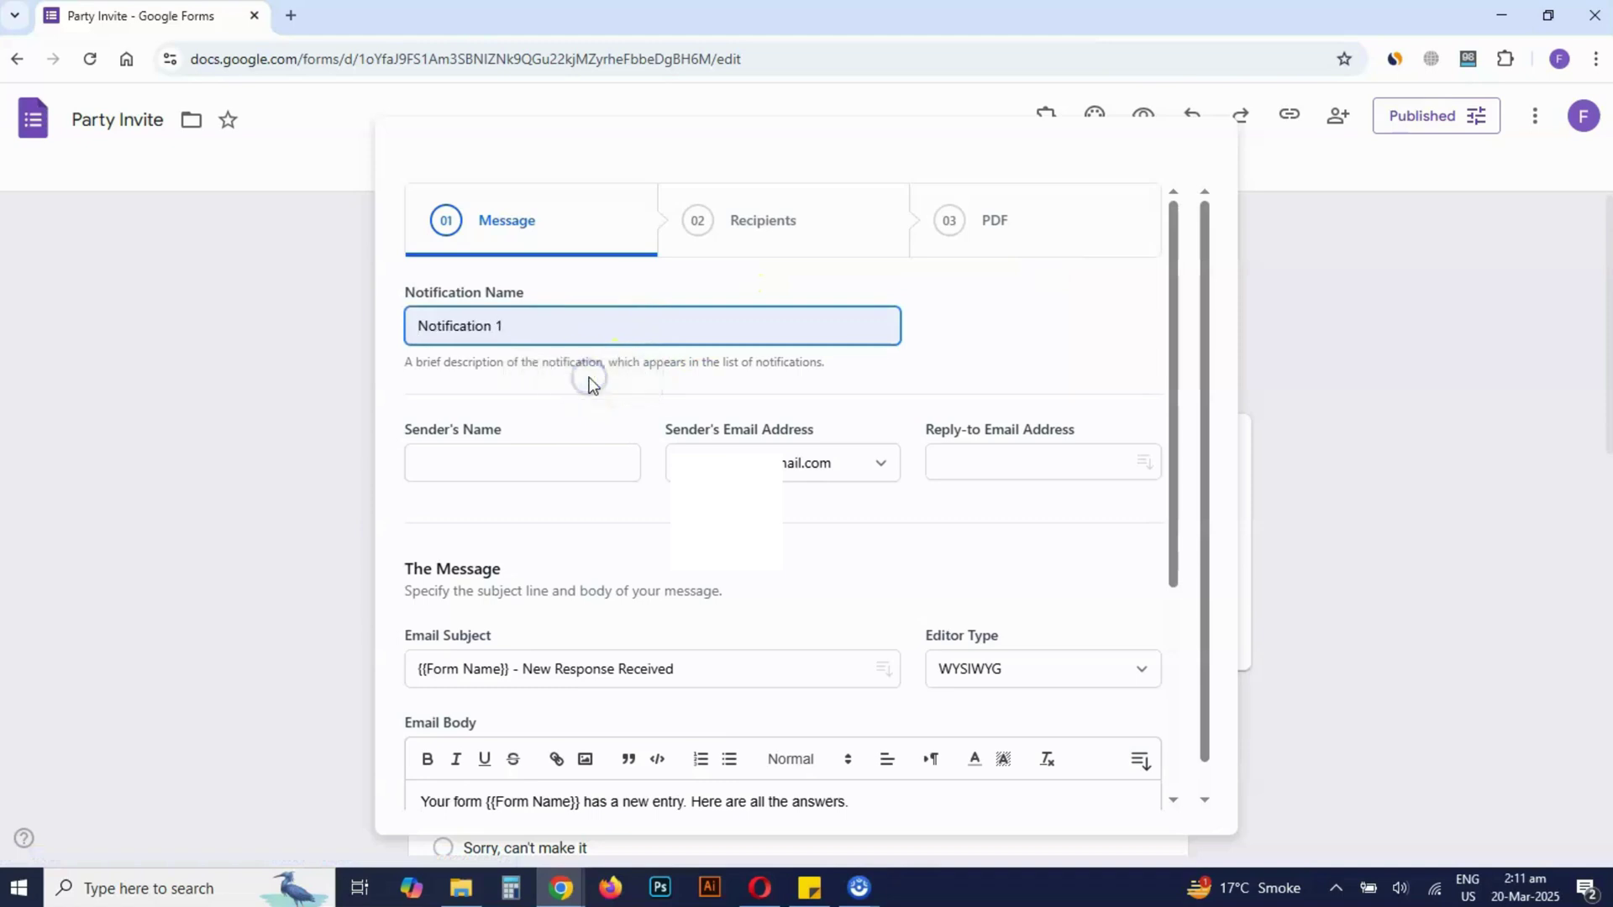
pyautogui.click(496, 455)
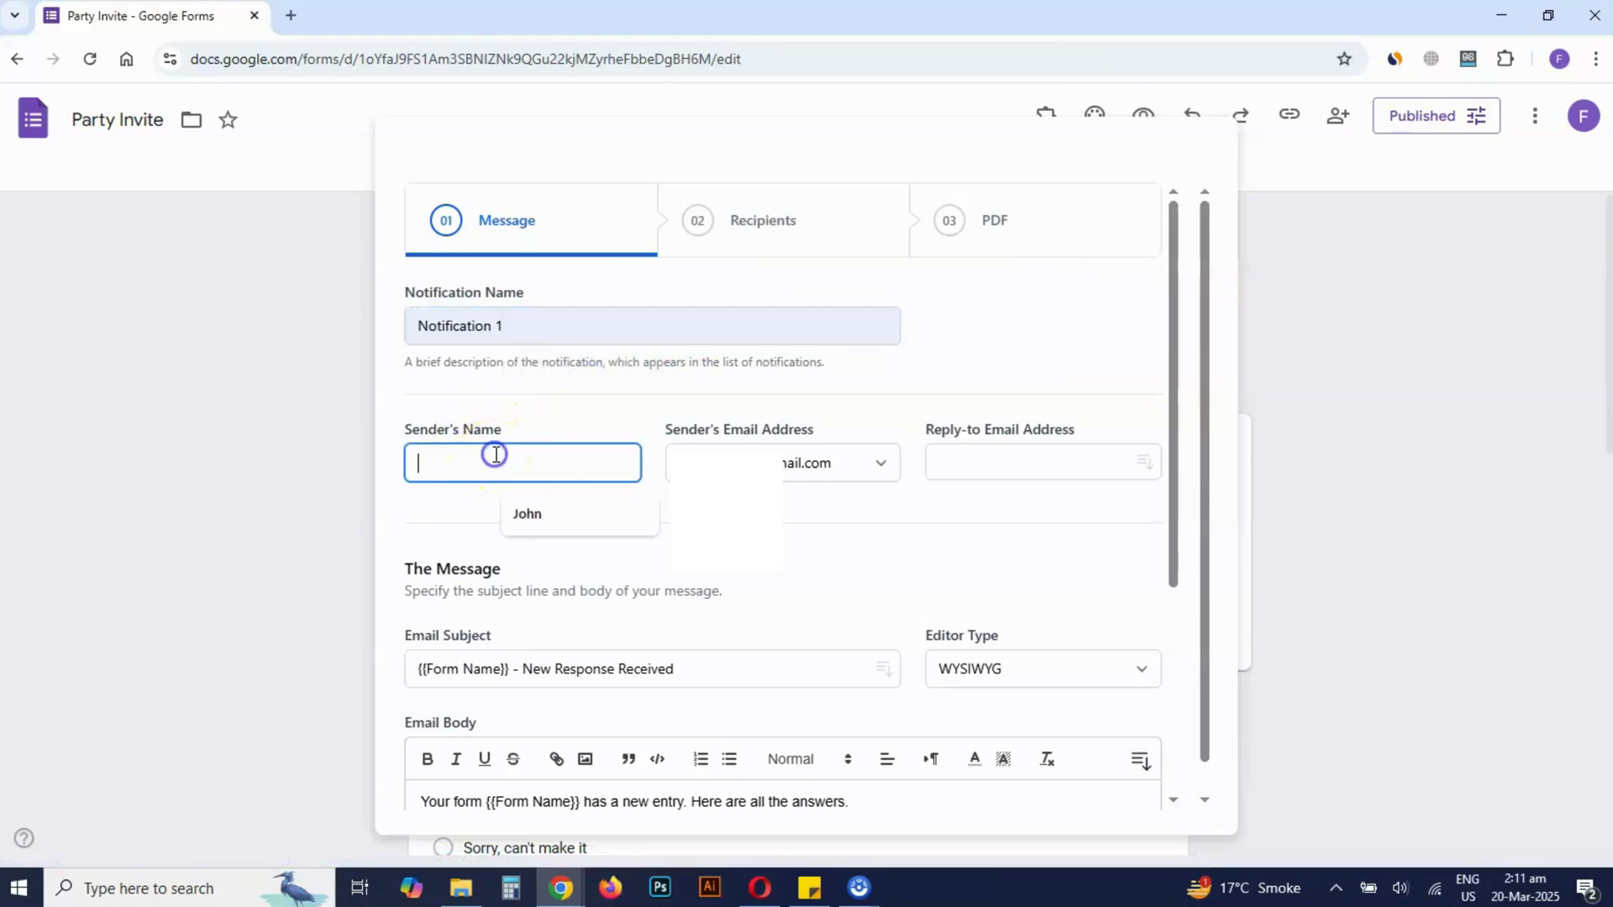
pyautogui.click(545, 514)
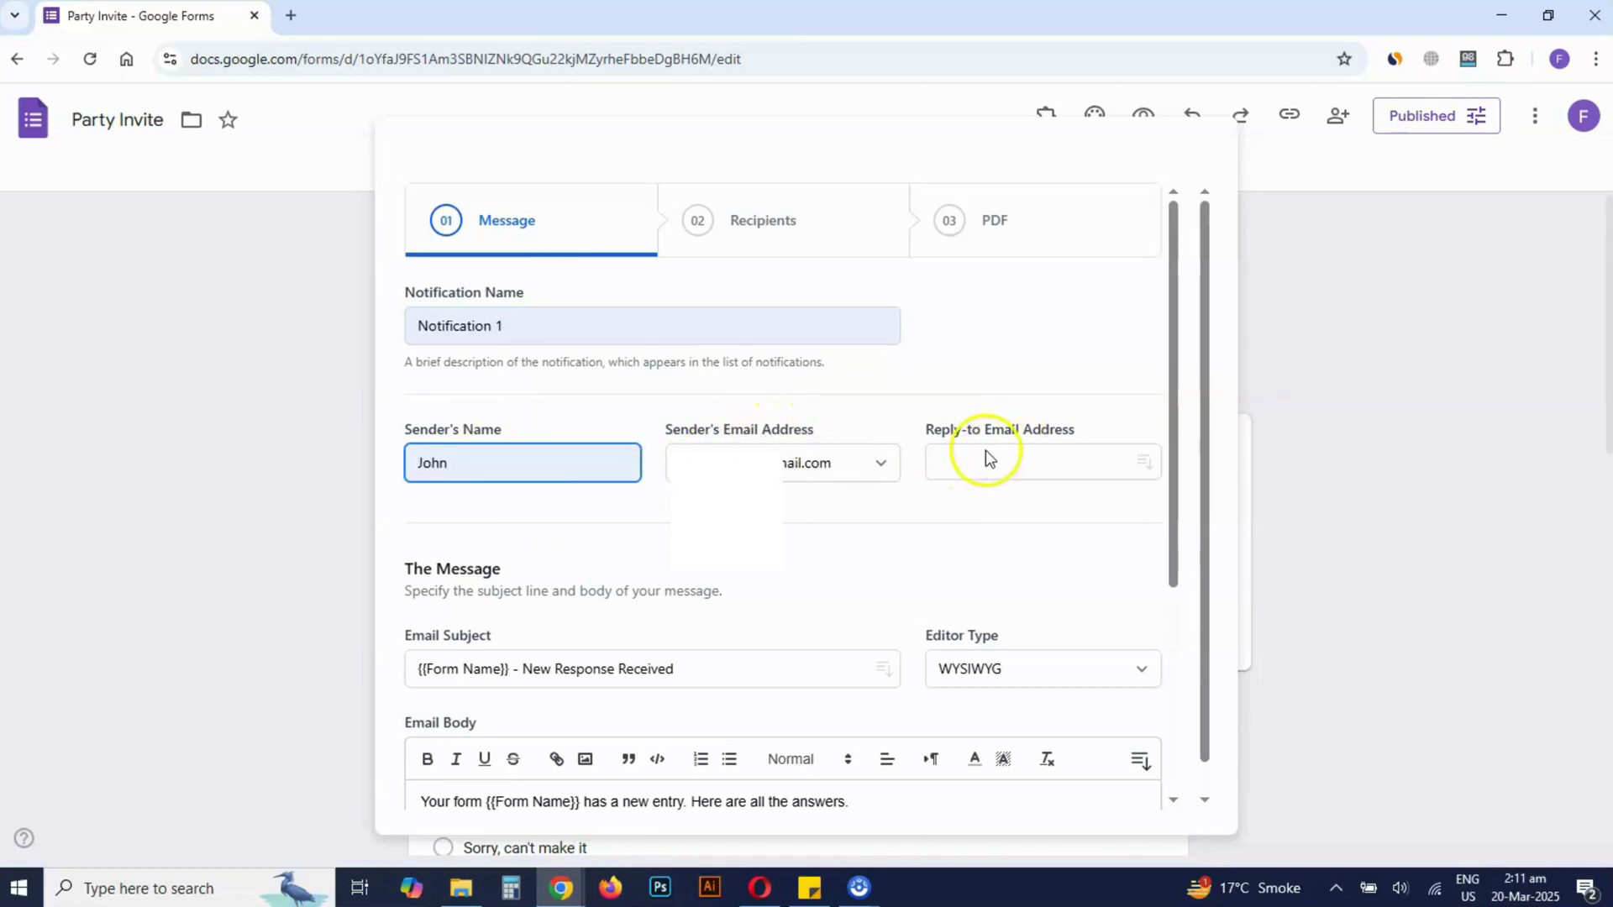
# Step: Replace the email subject with 'Party Invite'
pyautogui.scroll(-2, 721, 580)
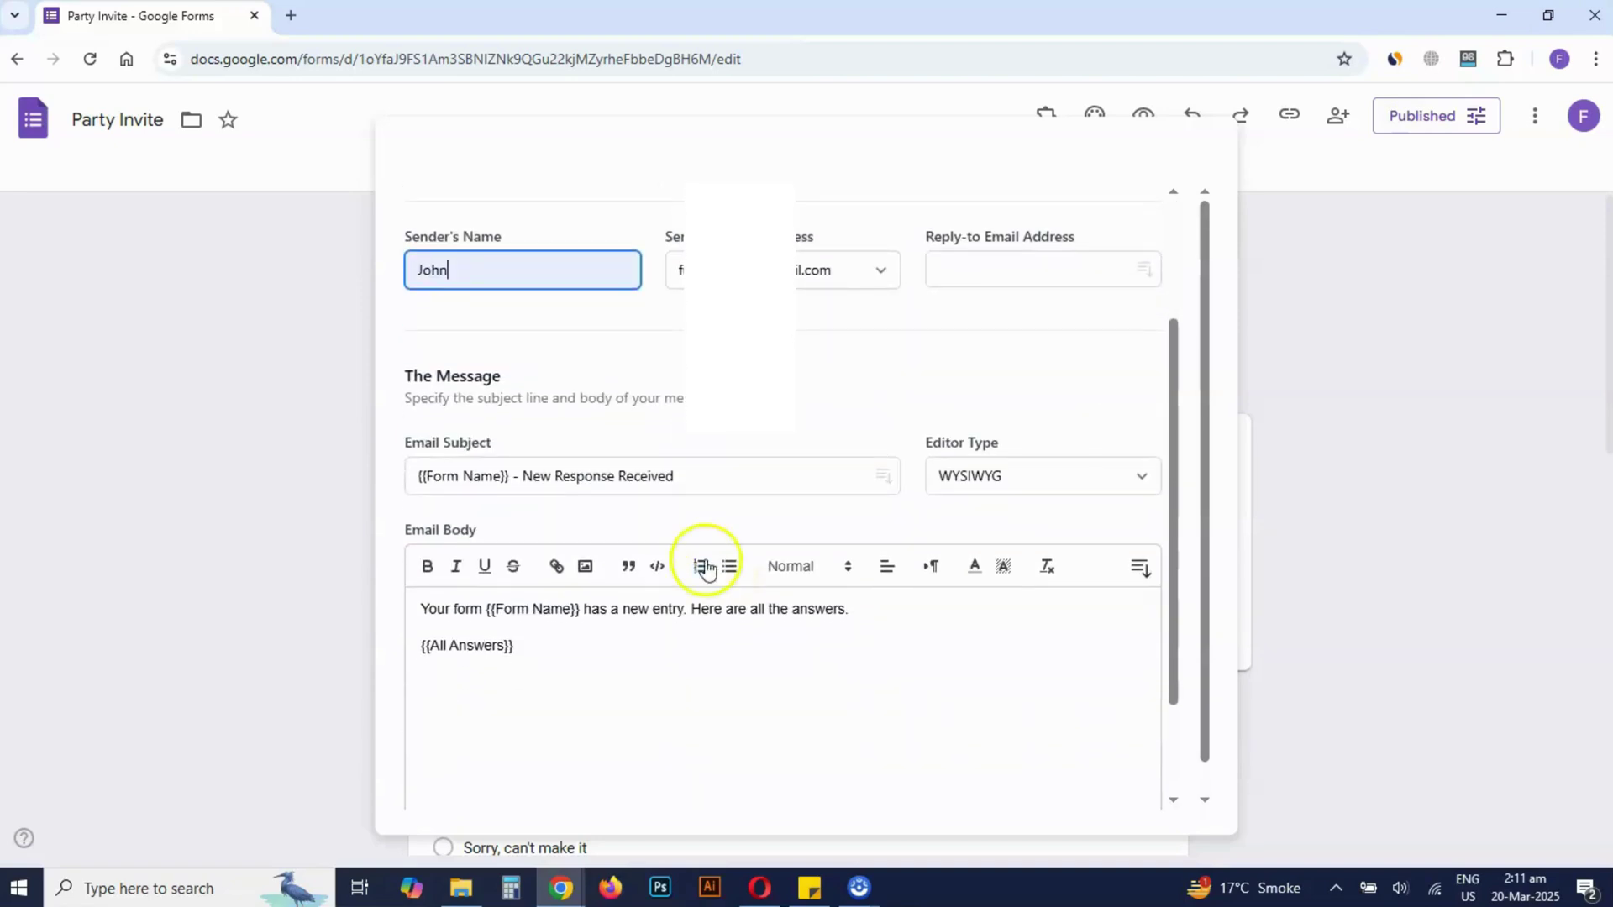
pyautogui.click(695, 474)
pyautogui.moveTo(694, 475); pyautogui.dragTo(356, 504)
pyautogui.write('Pa')
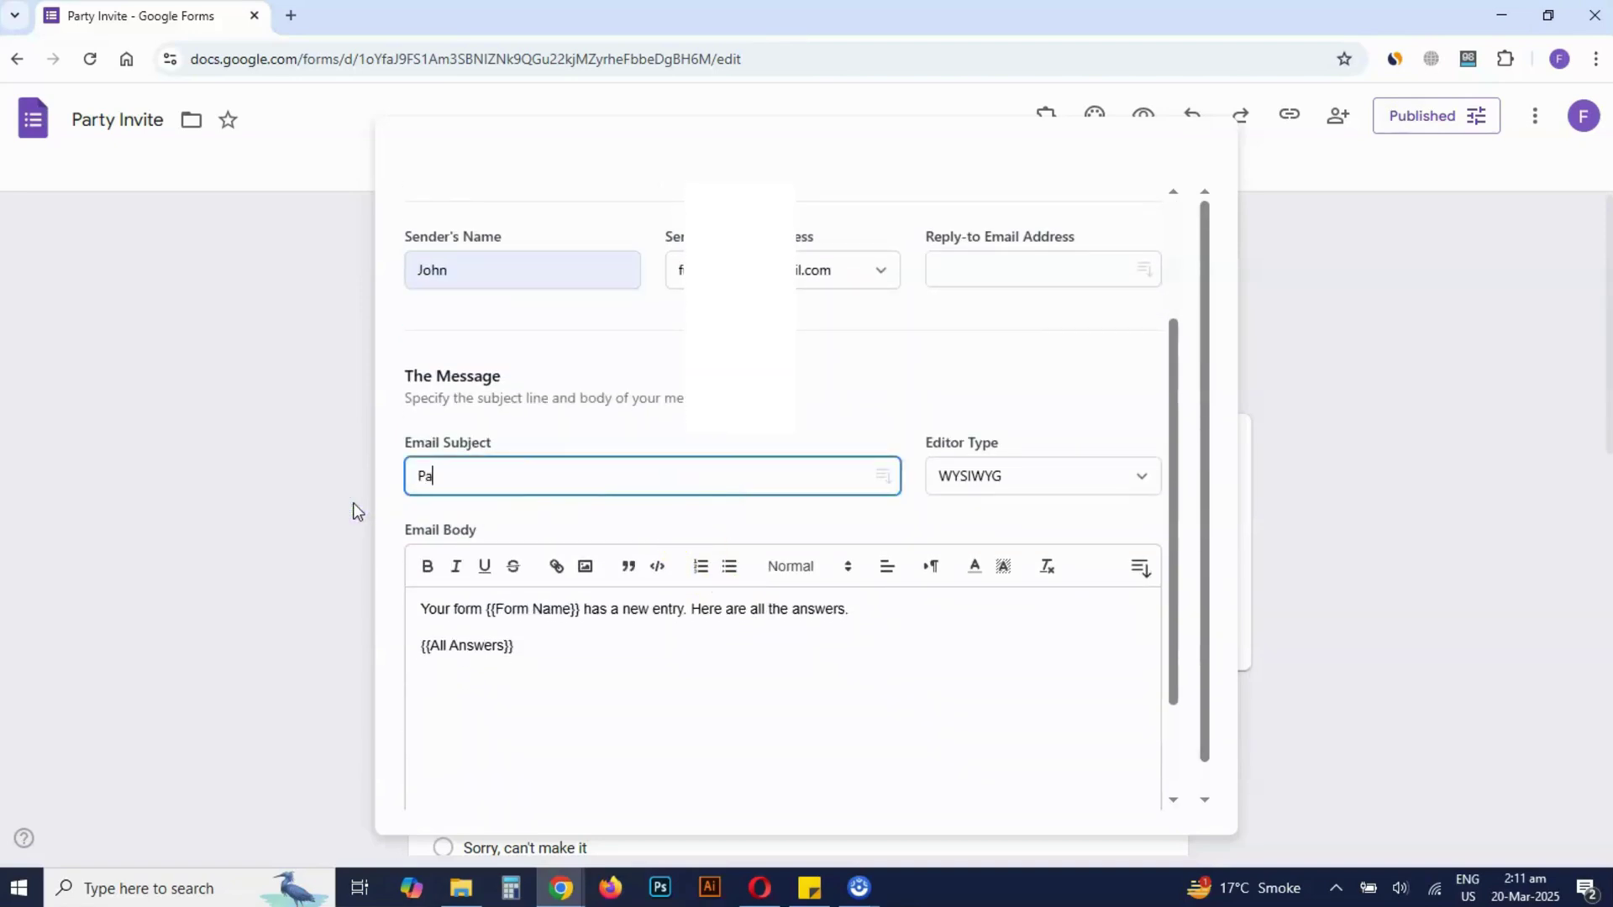
pyautogui.write('rty Invite')
# Step: Rewrite the body to 'Hi <What is your name?>,' followed by 'Looking forward to seeing you.'
pyautogui.click(544, 638)
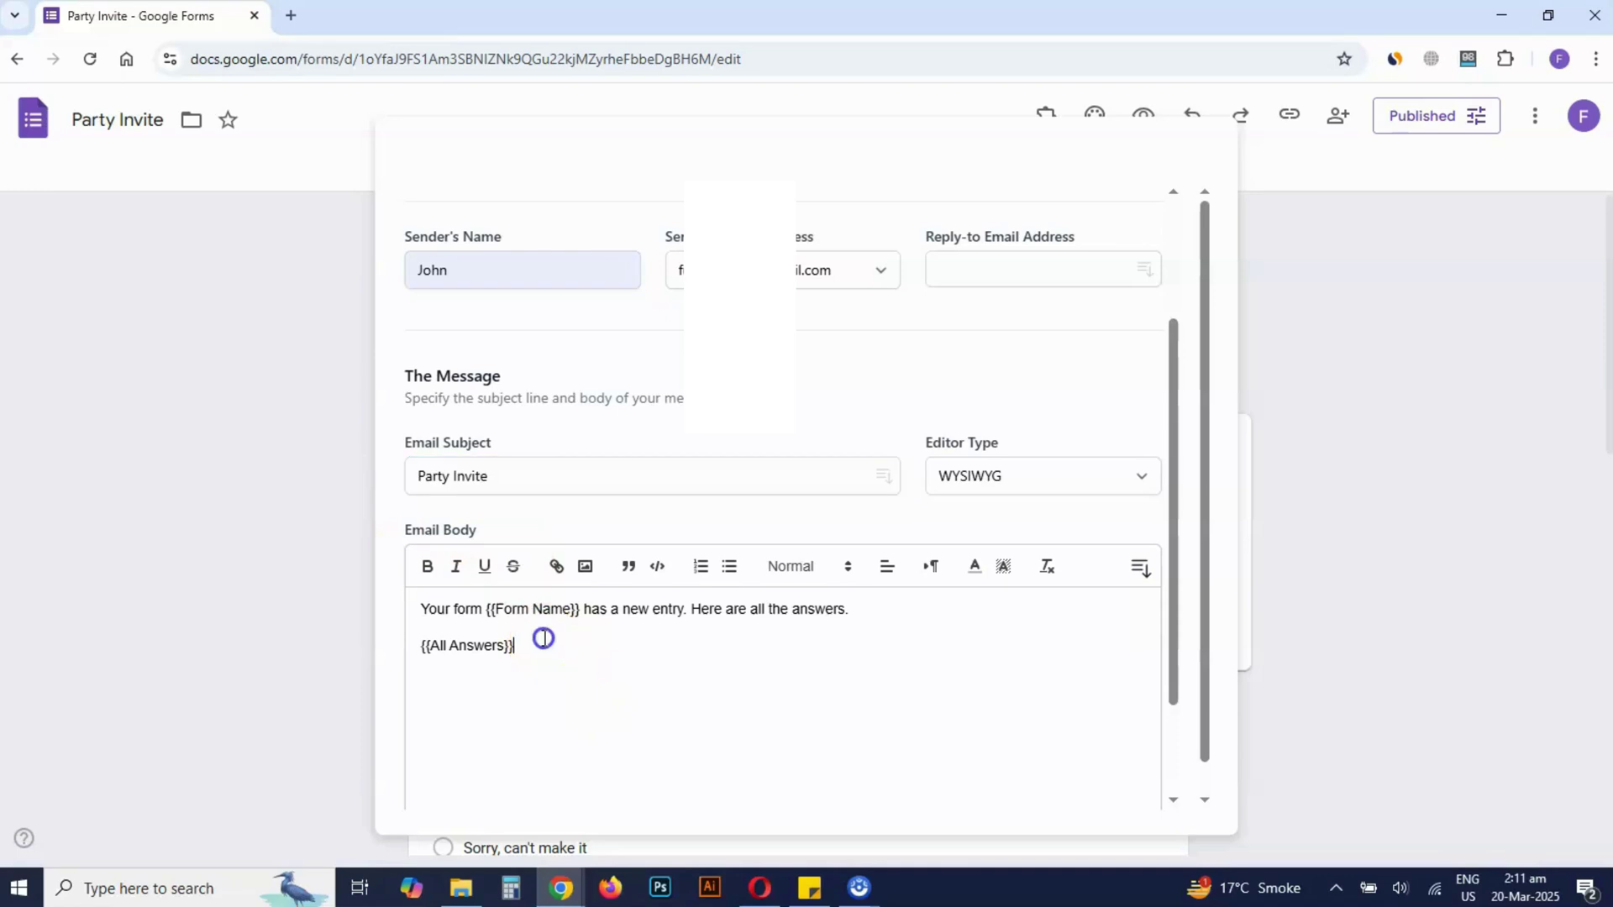
pyautogui.click(805, 606)
pyautogui.moveTo(804, 606); pyautogui.dragTo(415, 607)
pyautogui.write('Hi')
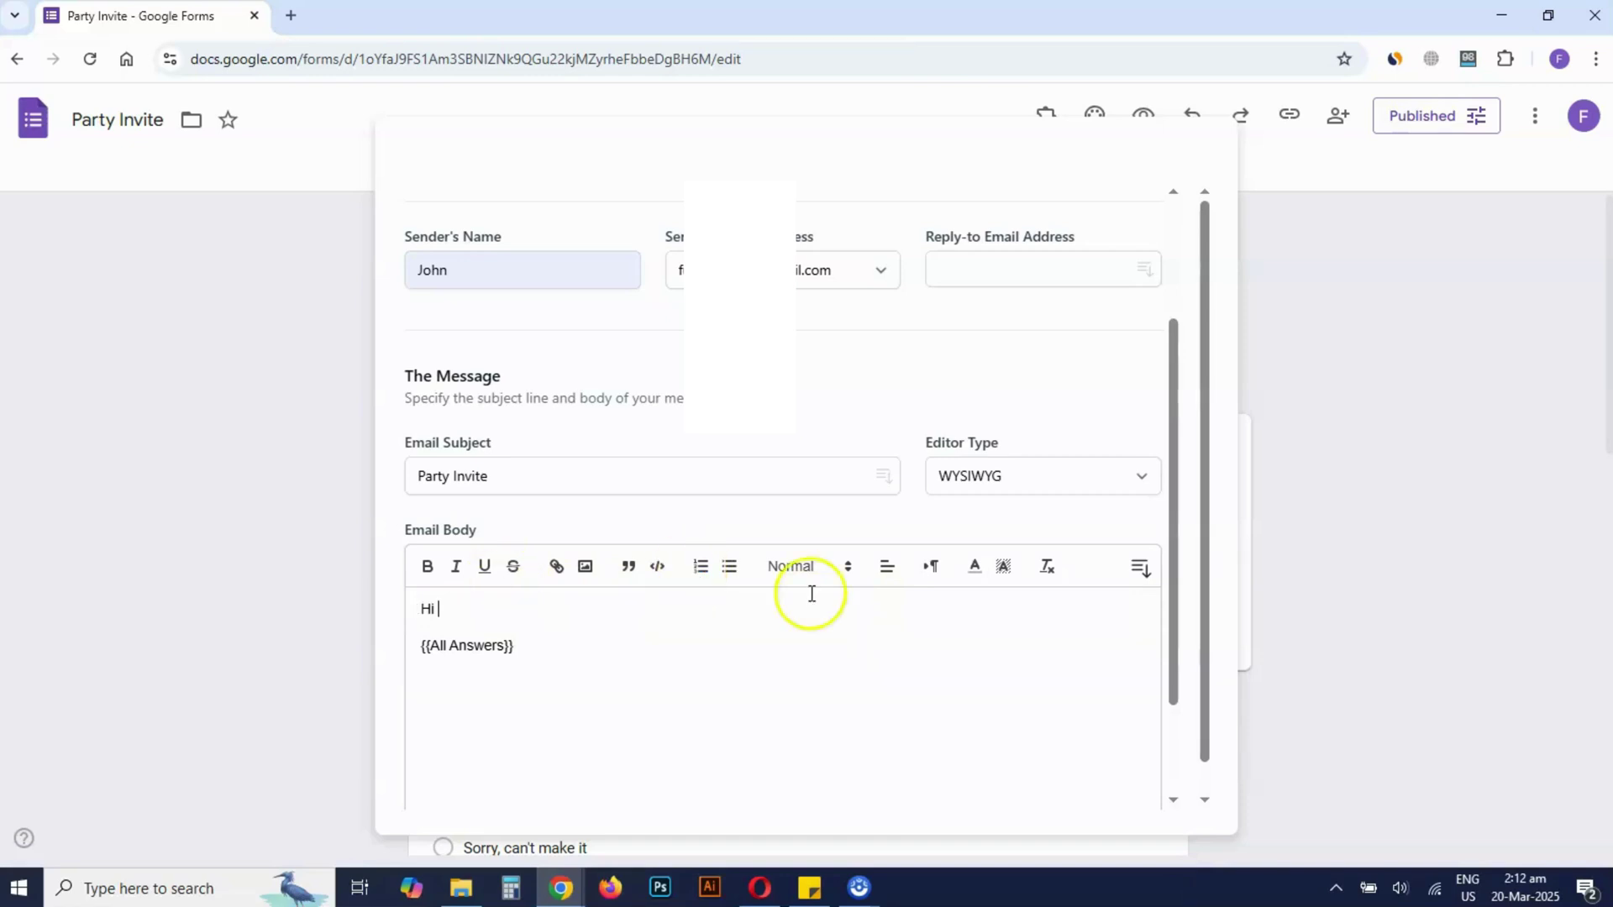
pyautogui.click(1138, 578)
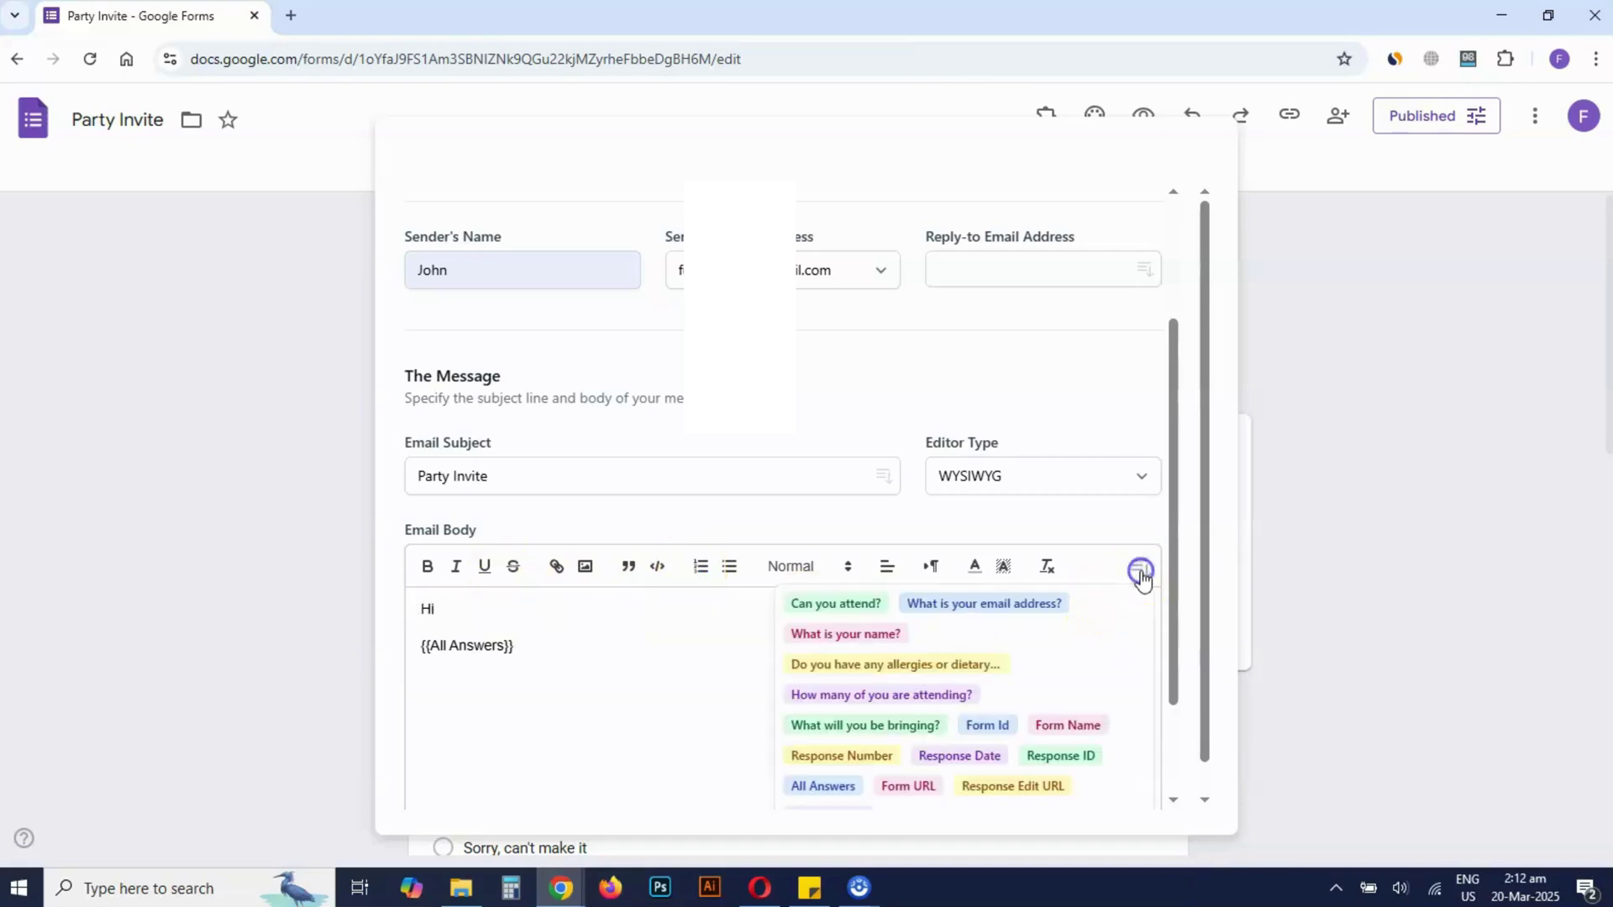
pyautogui.scroll(-1, 996, 672)
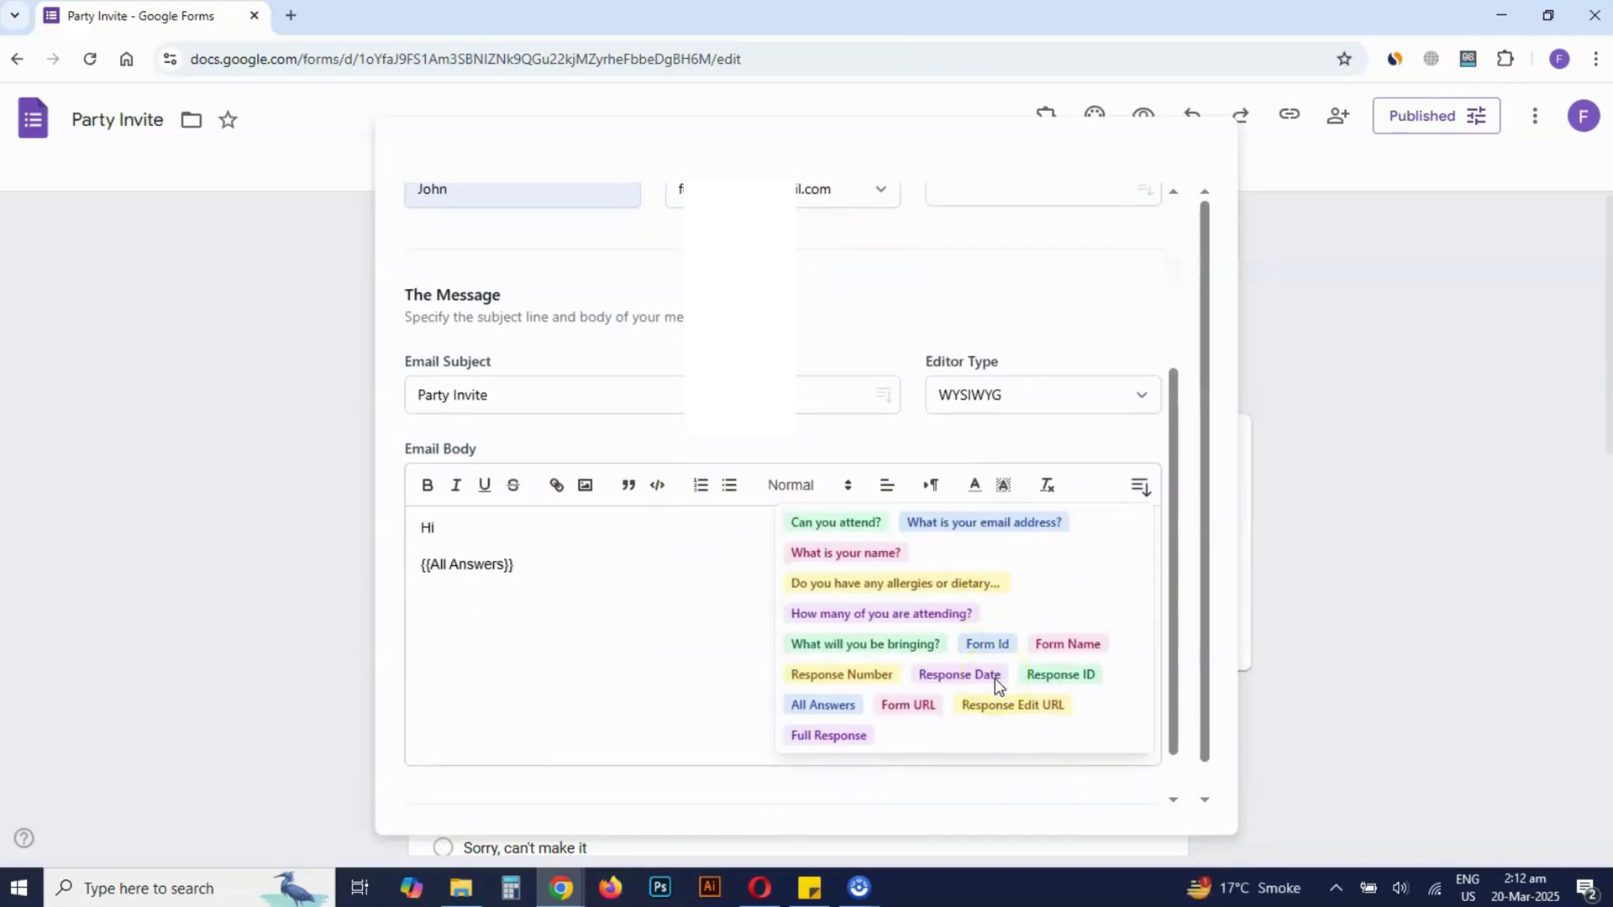
pyautogui.scroll(-1, 994, 678)
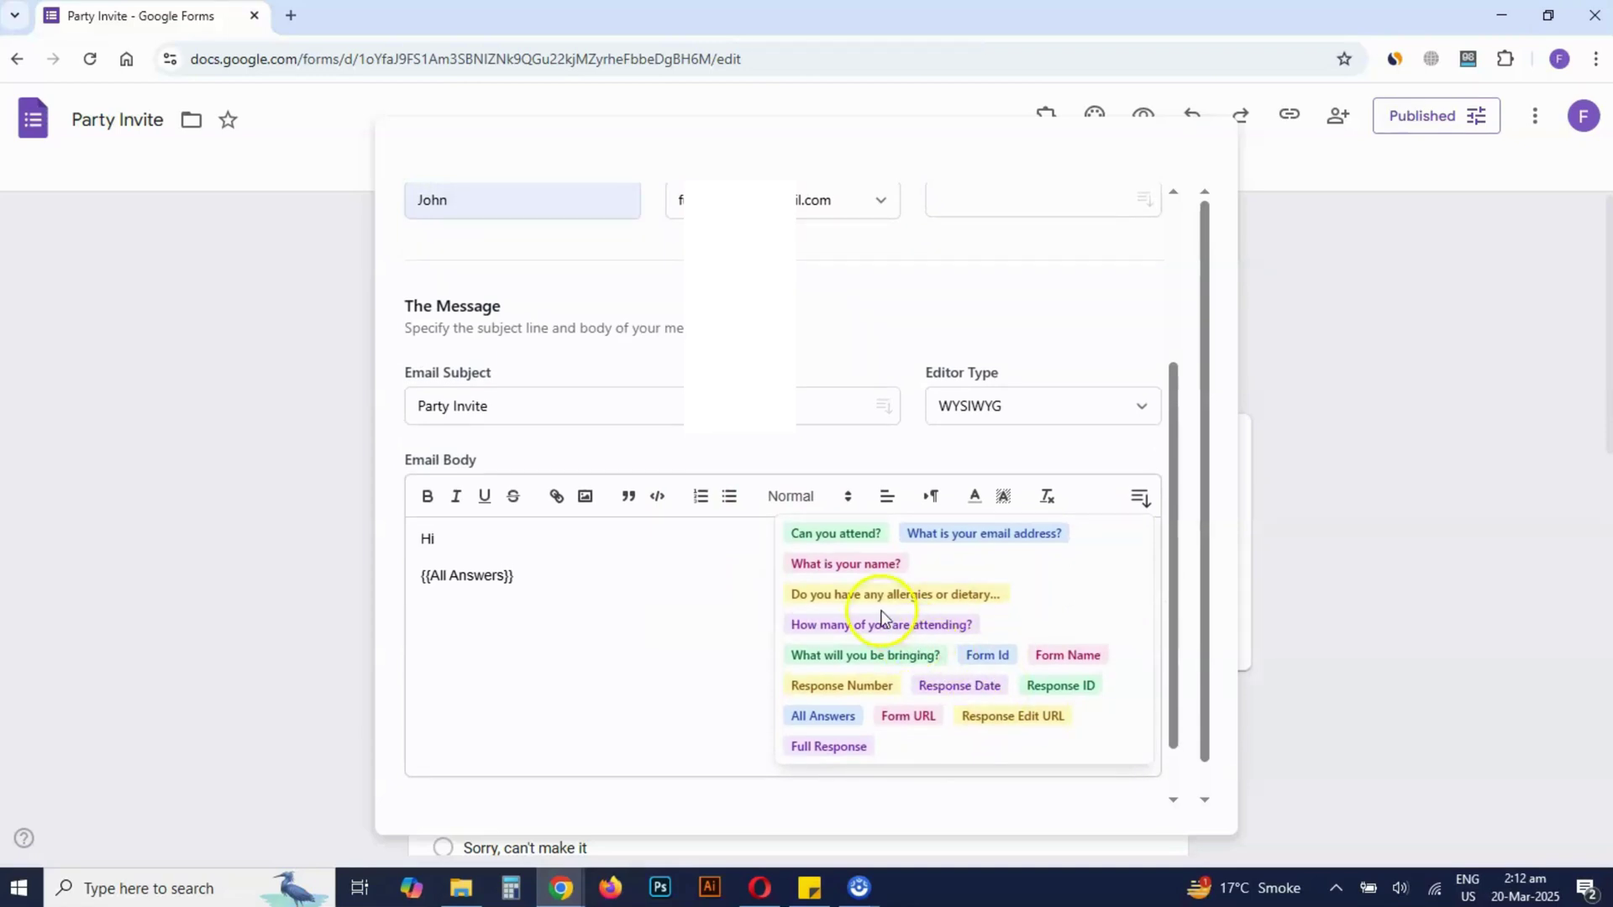
pyautogui.click(848, 568)
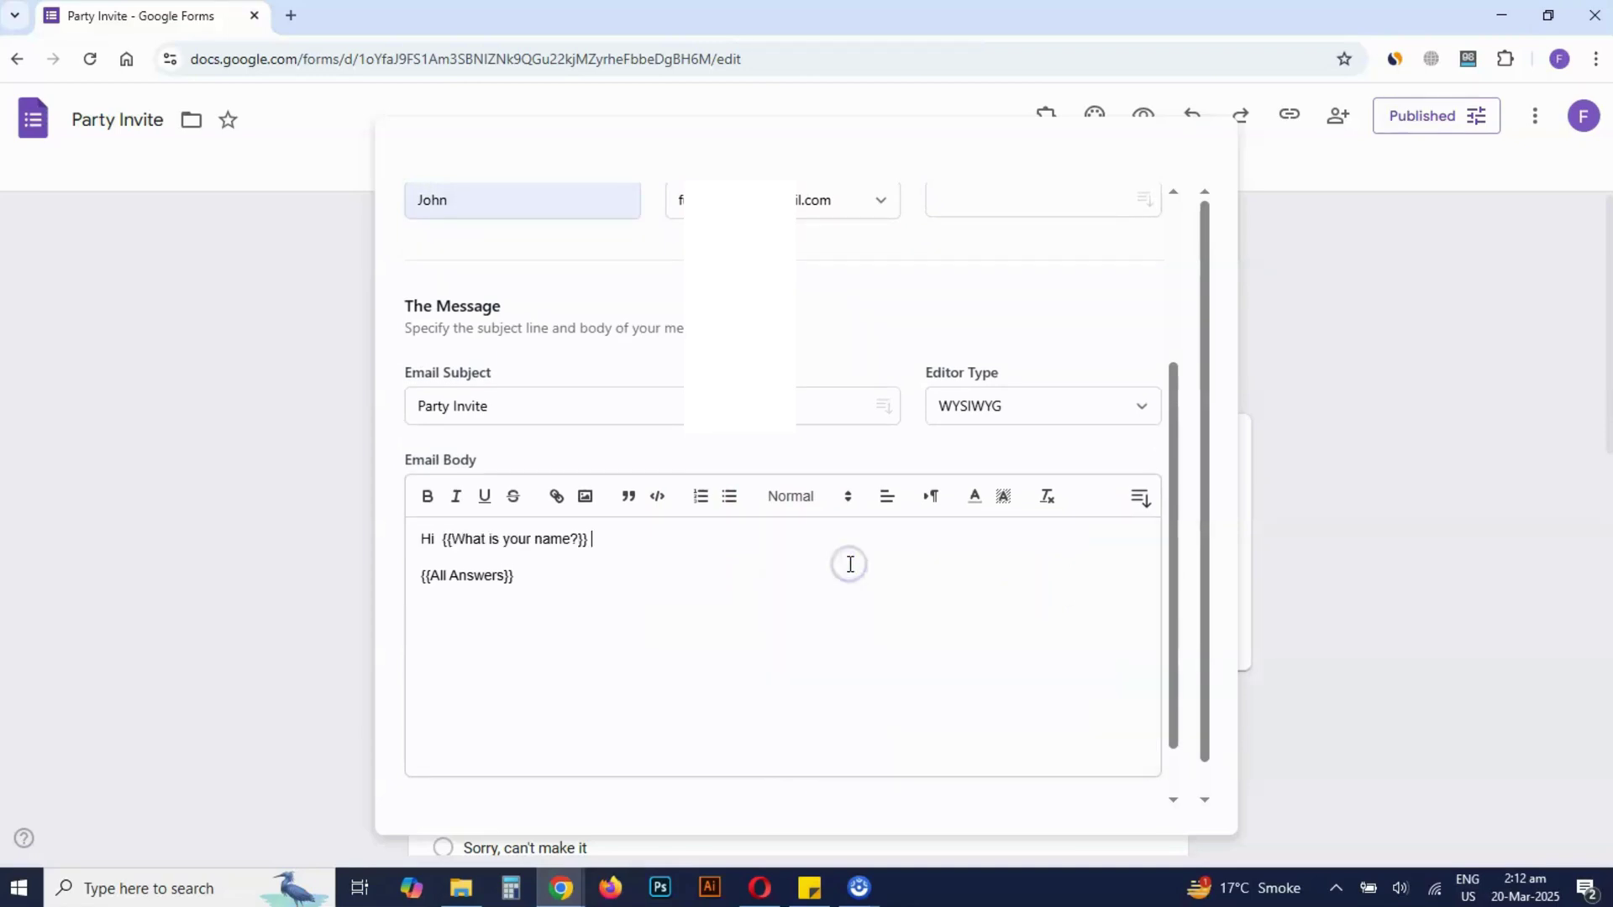
pyautogui.write(',')
pyautogui.press('Return')
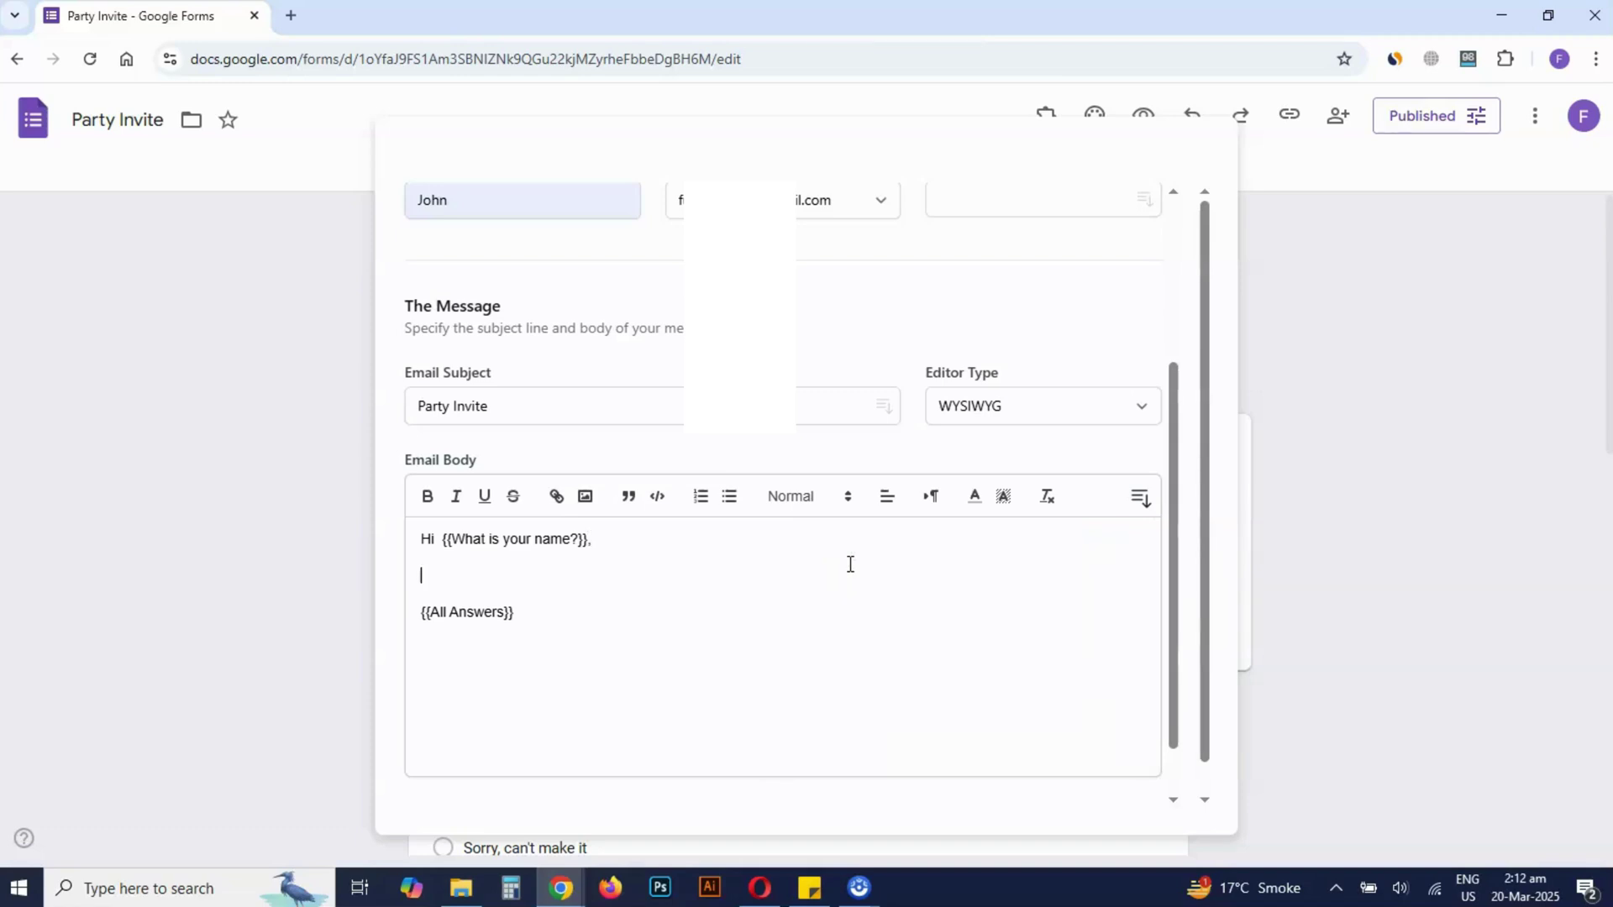
pyautogui.write('Looking forward to seeing you.')
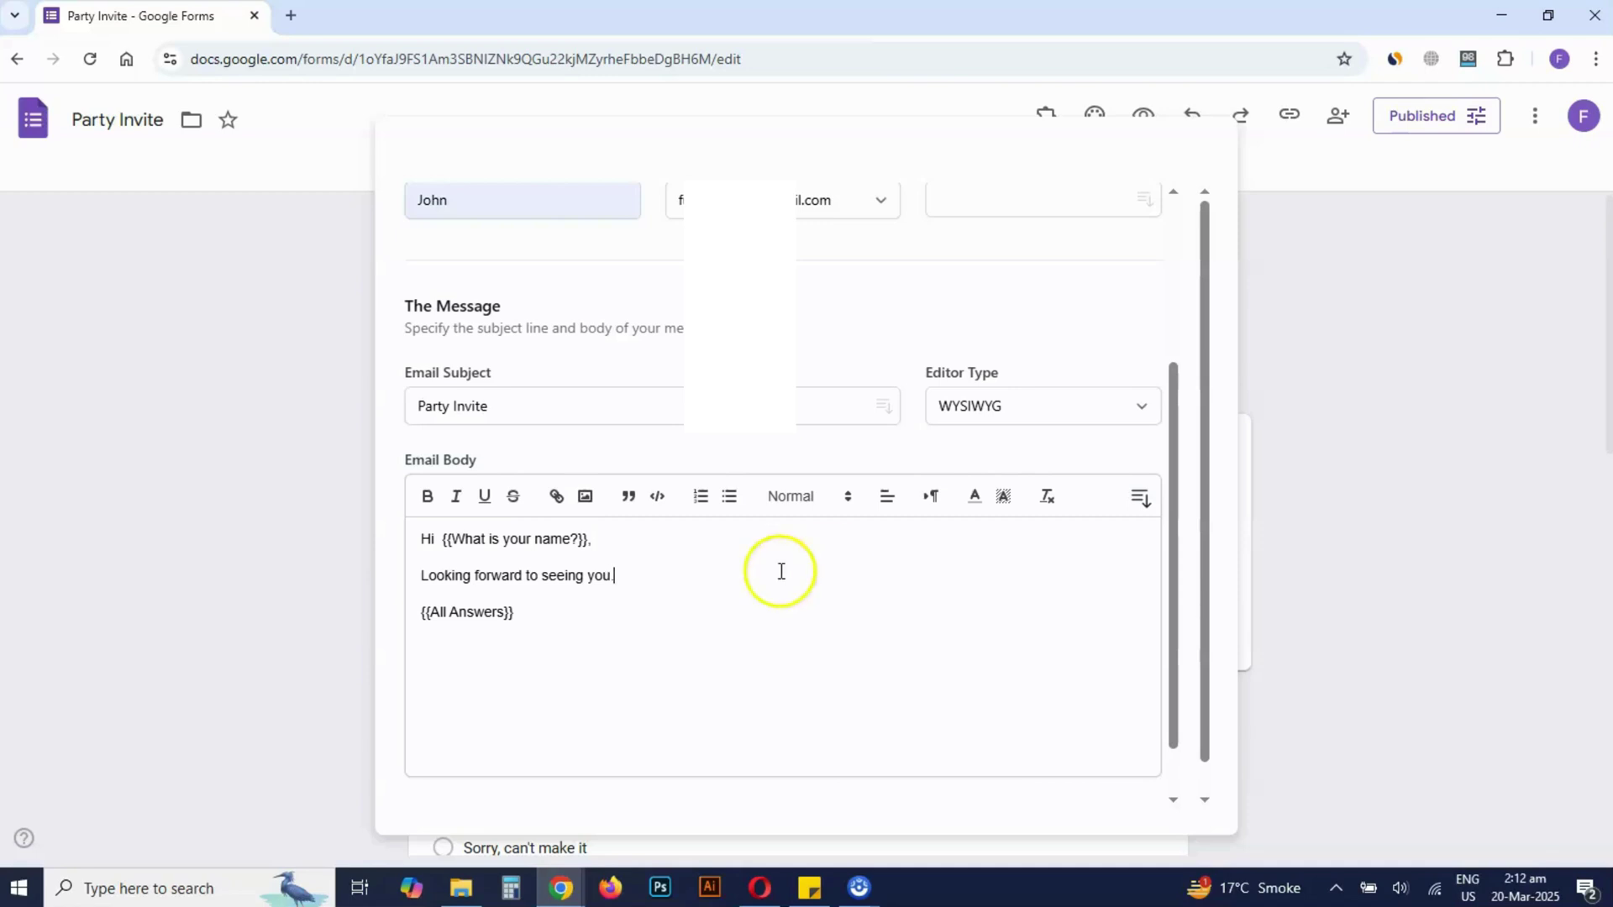
pyautogui.scroll(-1, 688, 576)
pyautogui.scroll(-1, 687, 576)
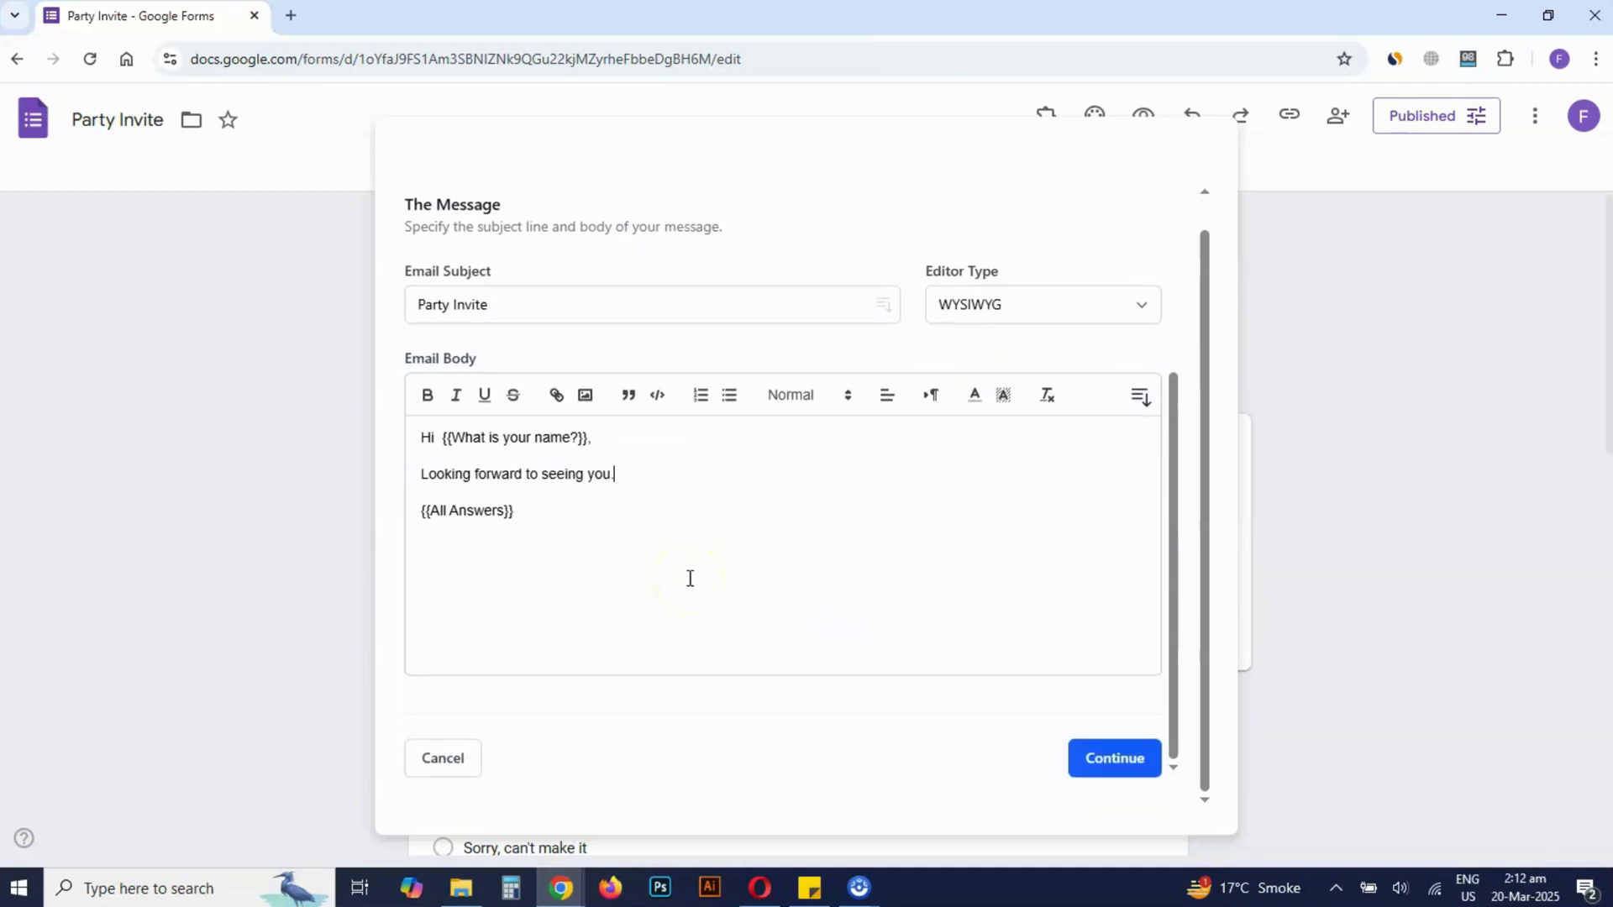
# Step: Turn on Notify Form Respondent, using the 'What is your email address?' answer as recipient
pyautogui.click(1116, 768)
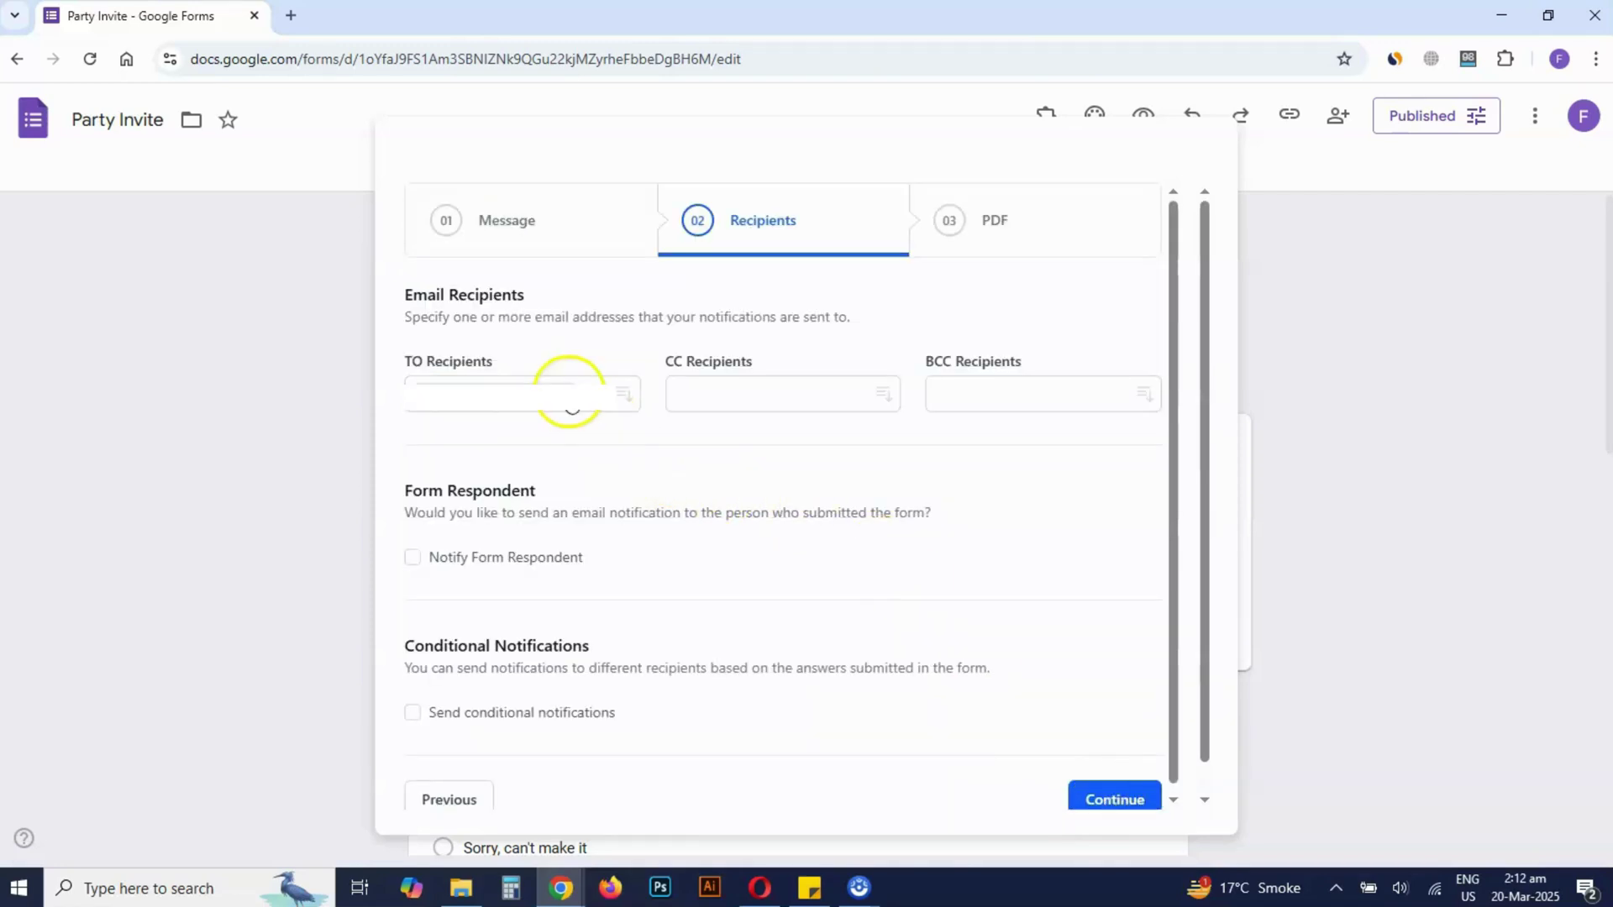
pyautogui.scroll(-1, 577, 508)
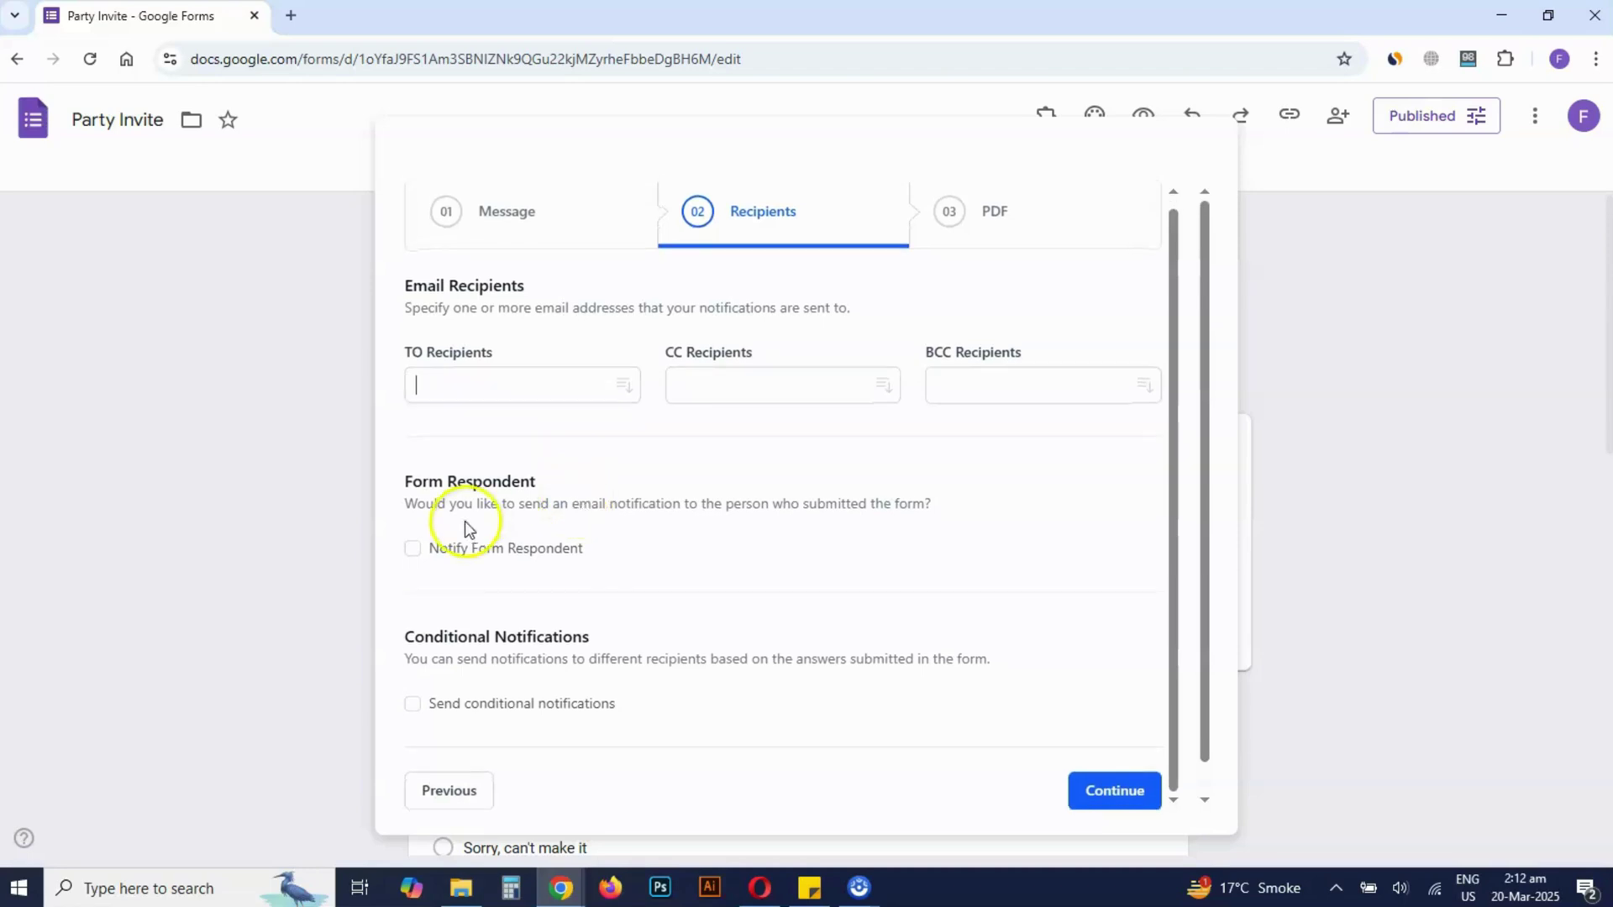
pyautogui.click(414, 551)
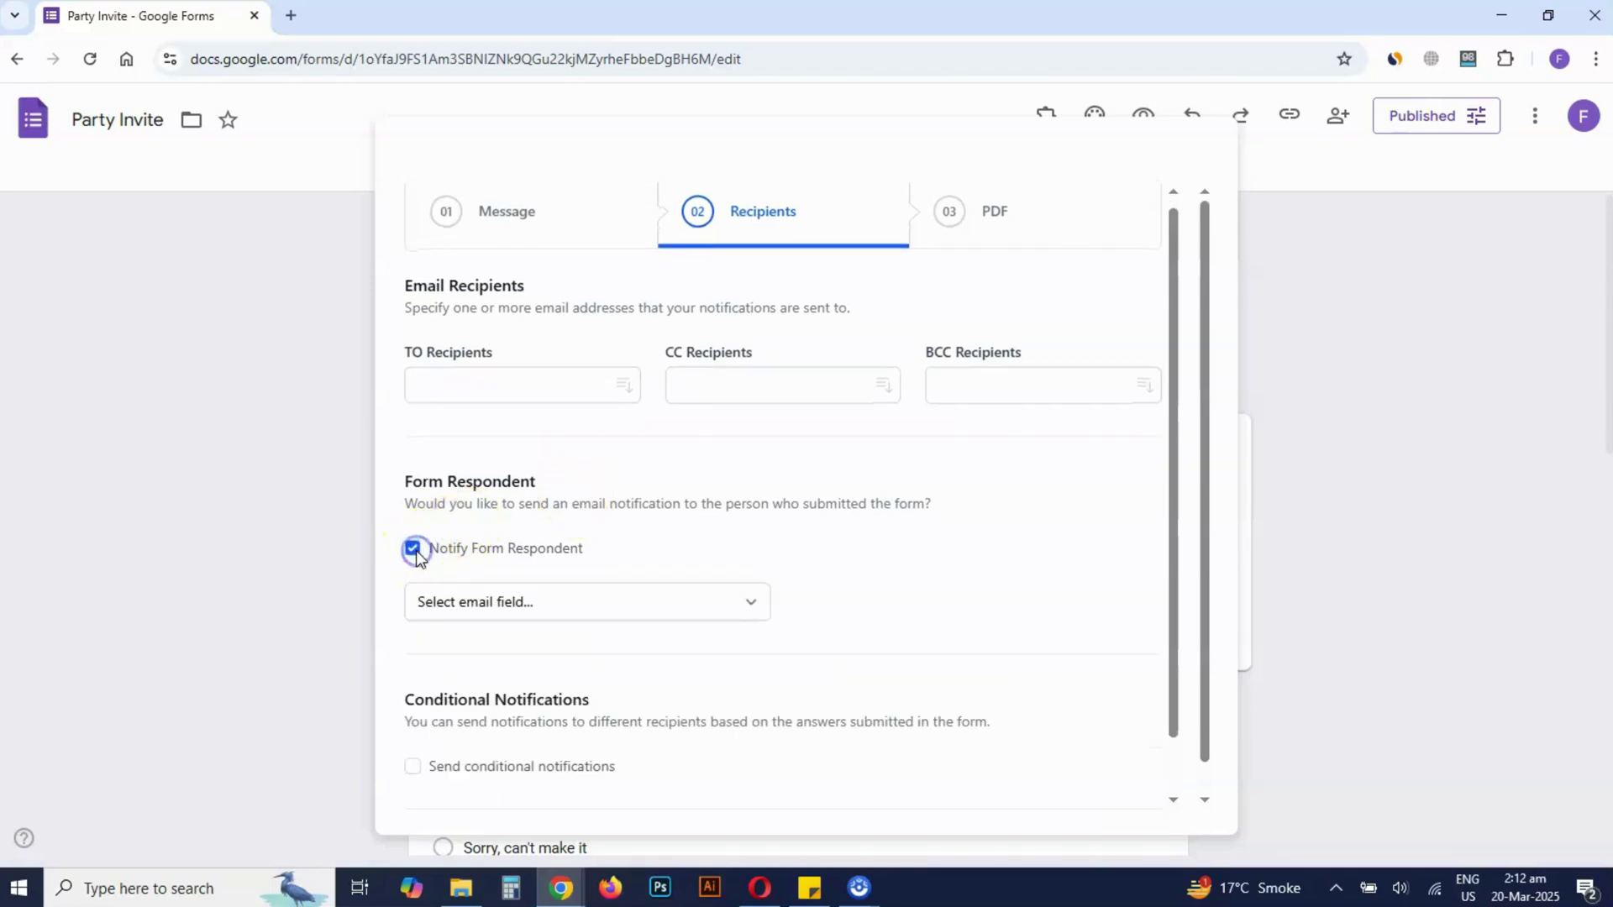
pyautogui.click(576, 605)
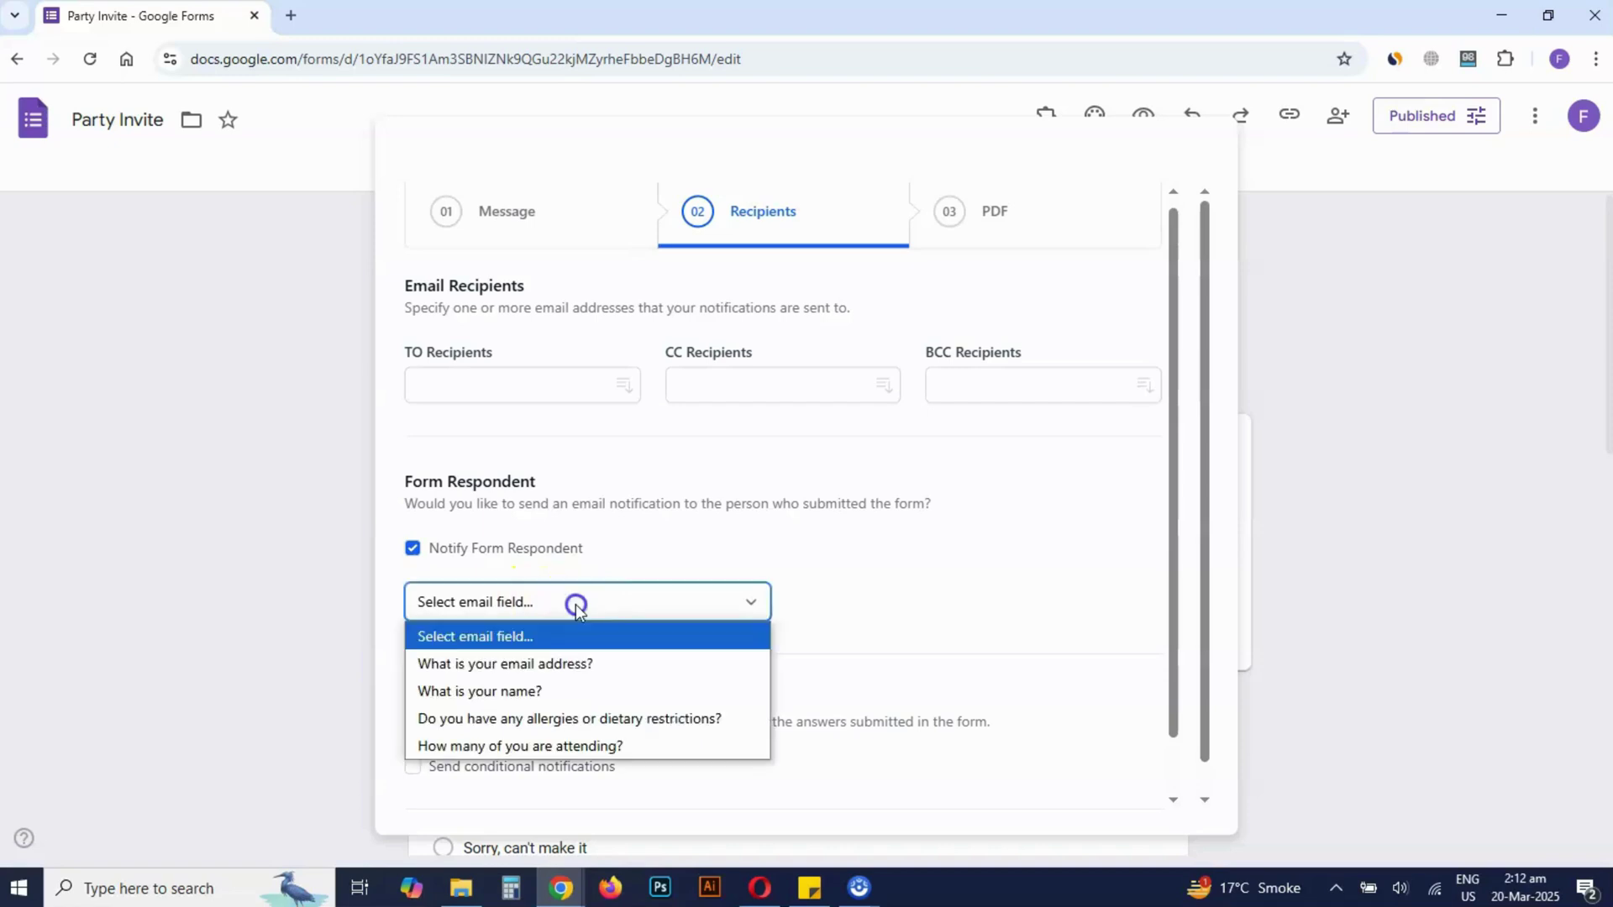
pyautogui.click(569, 670)
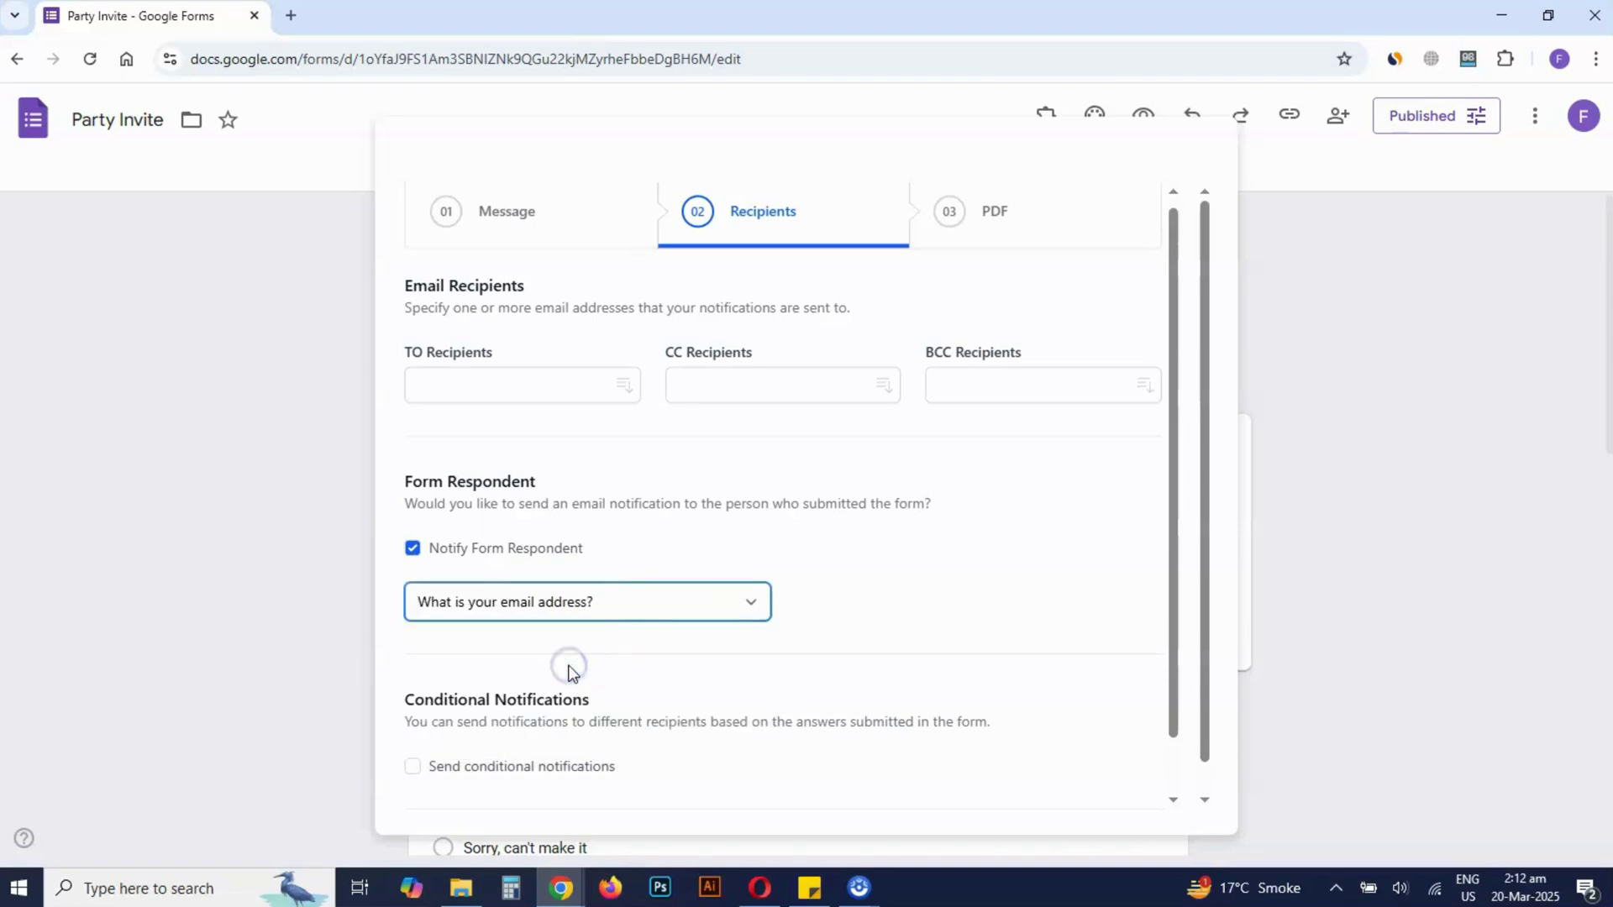
pyautogui.scroll(-1, 708, 663)
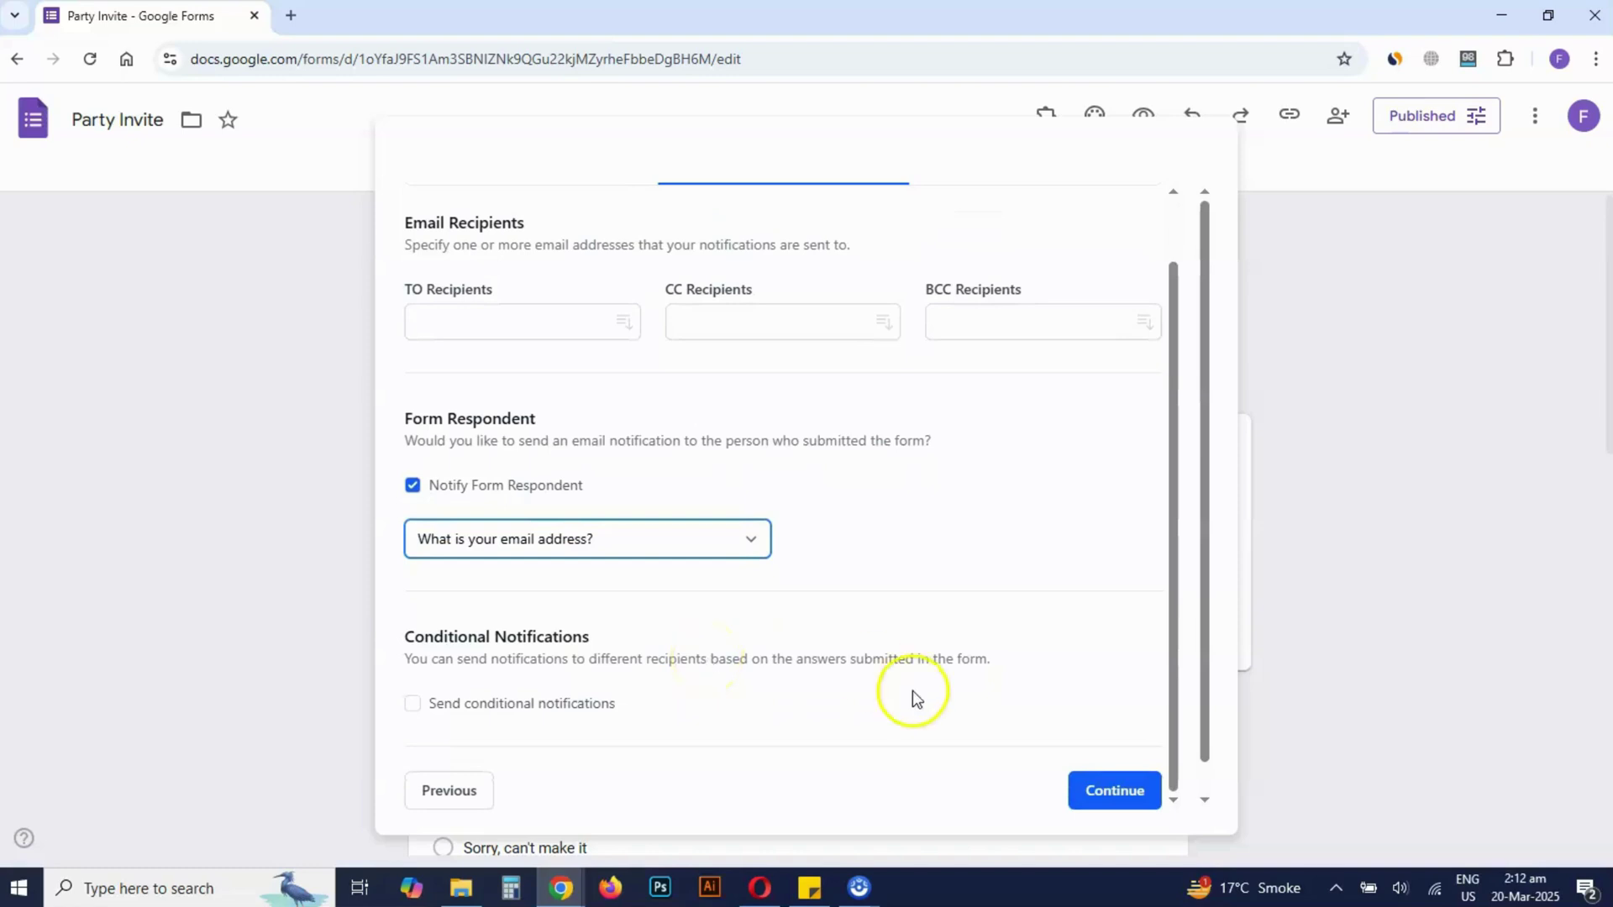
# Step: Continue to the PDF step and Save & Continue Notification 1
pyautogui.click(1089, 791)
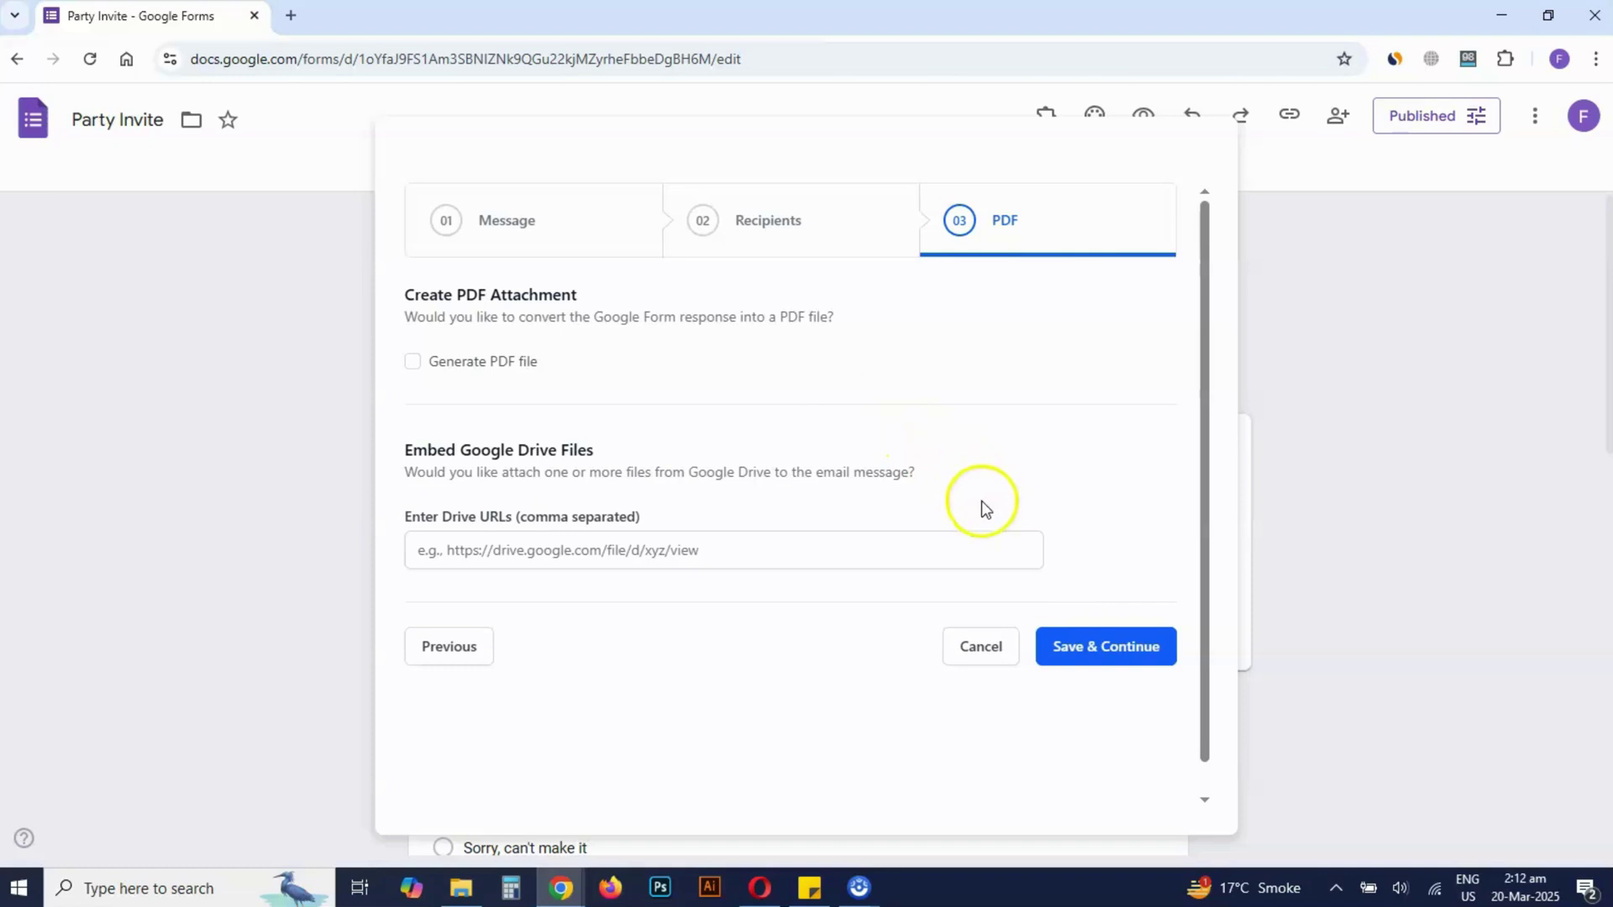
pyautogui.click(1096, 655)
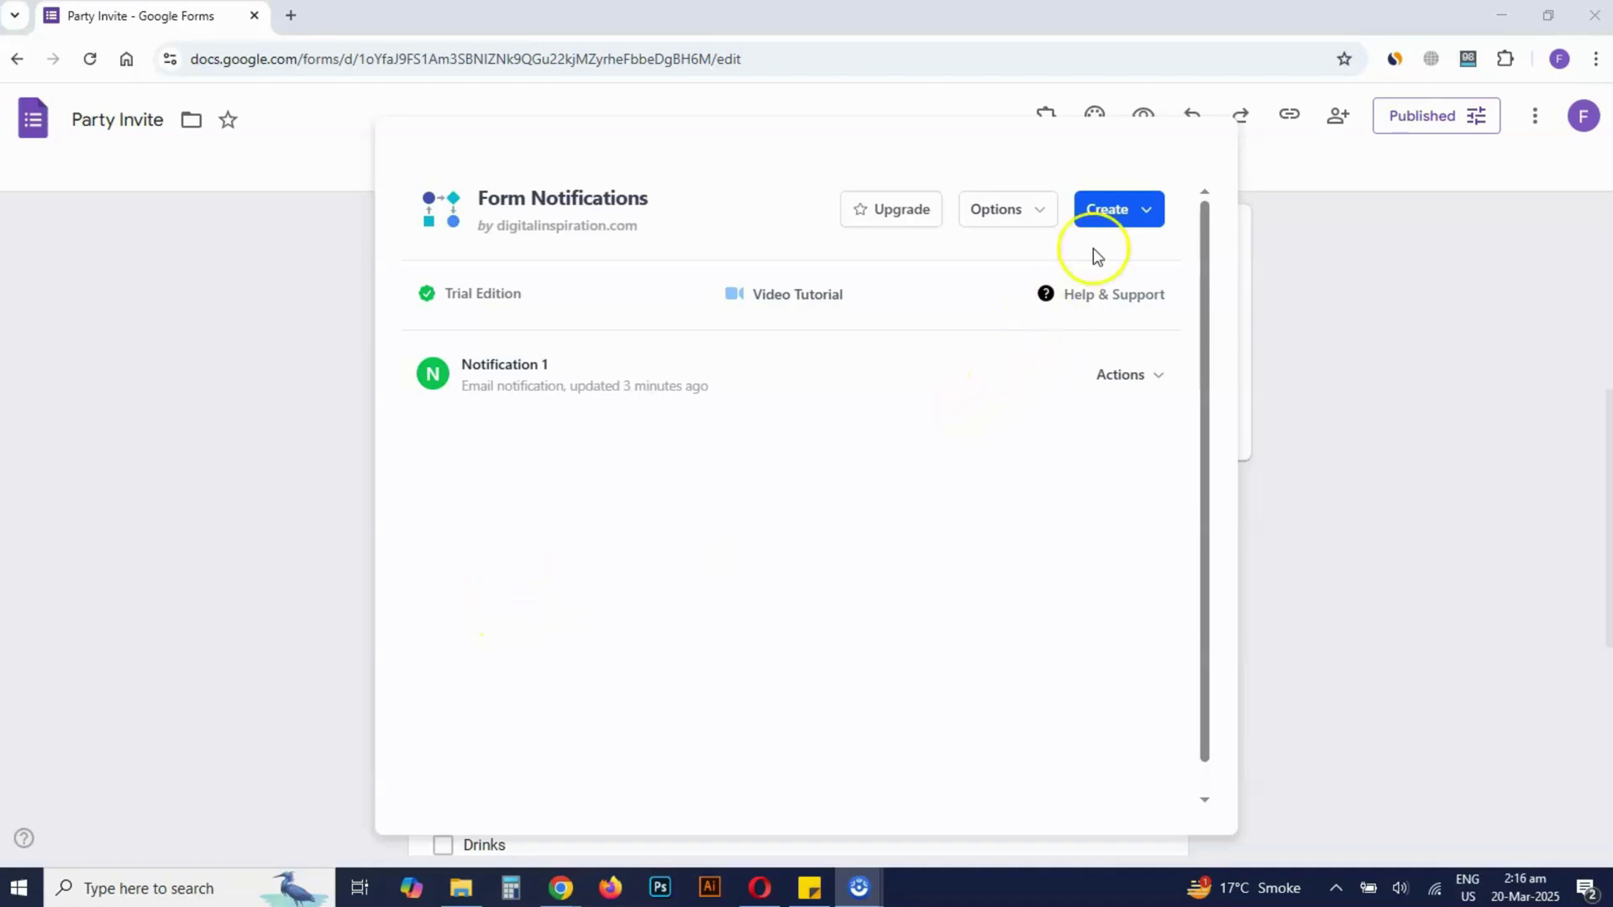
# Step: Create a new email notification named Notification 2 with the suggested sender's name
pyautogui.click(1121, 212)
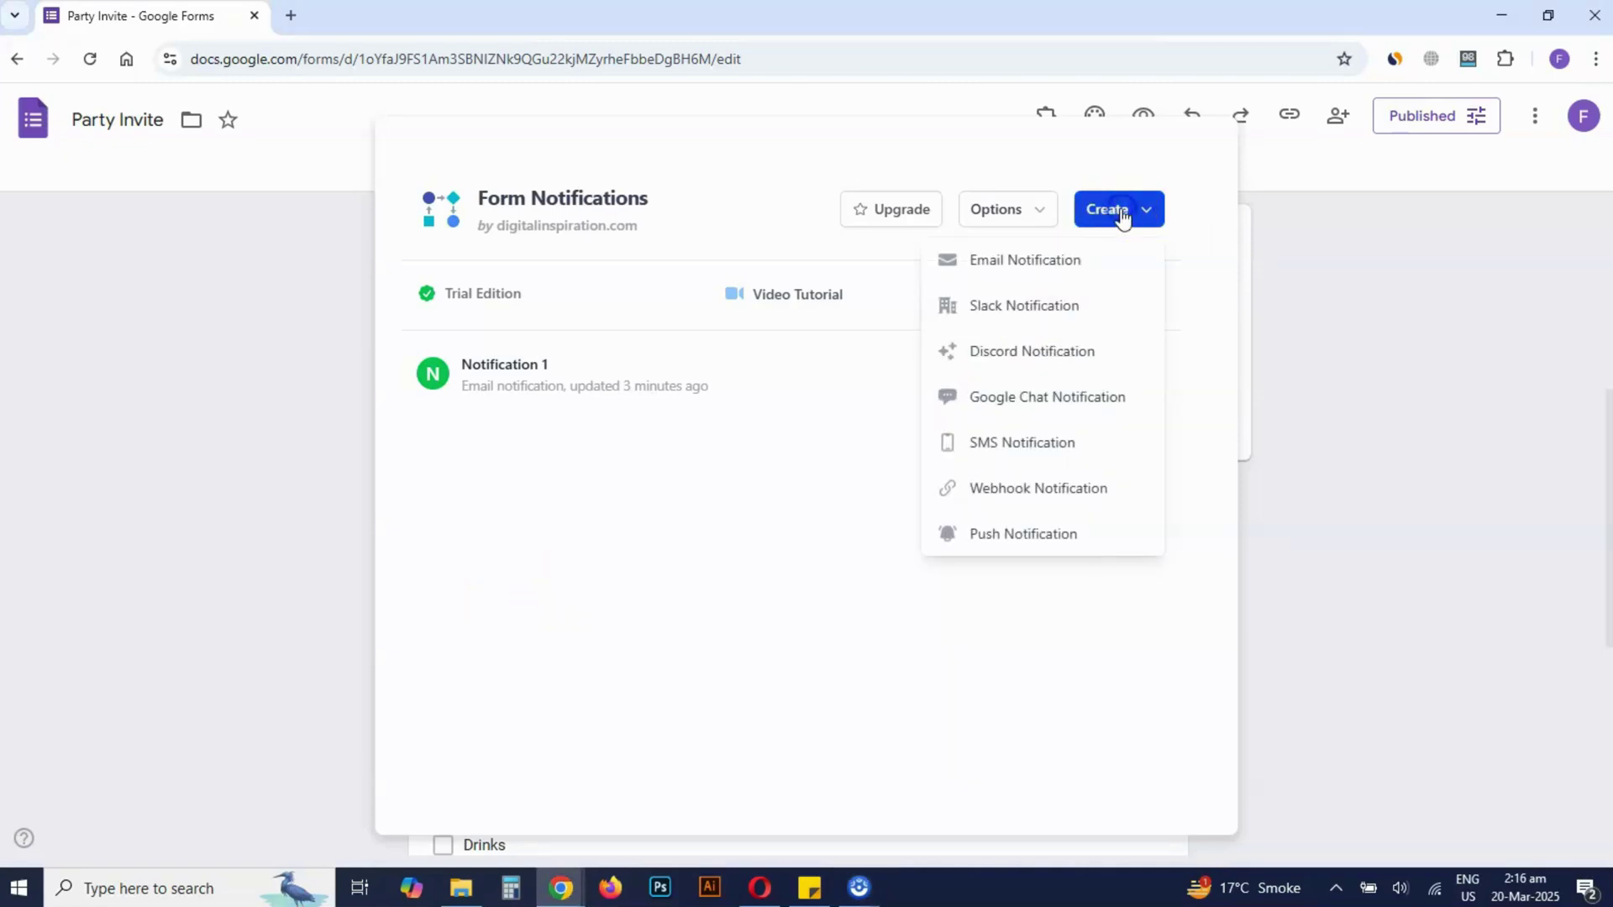
pyautogui.click(1050, 263)
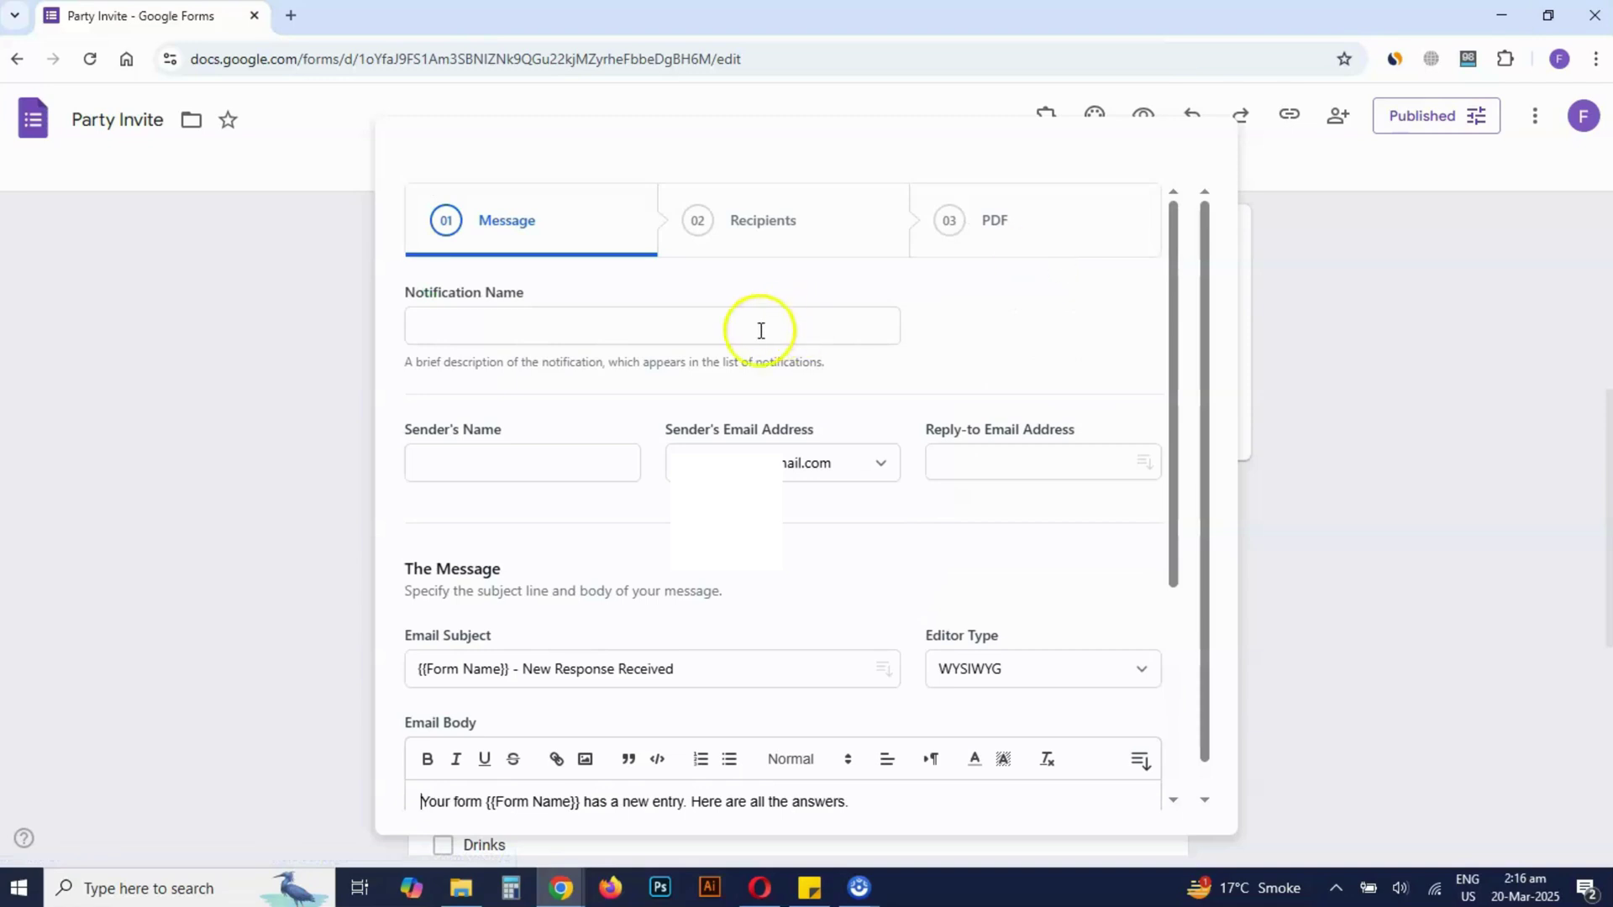
pyautogui.click(693, 330)
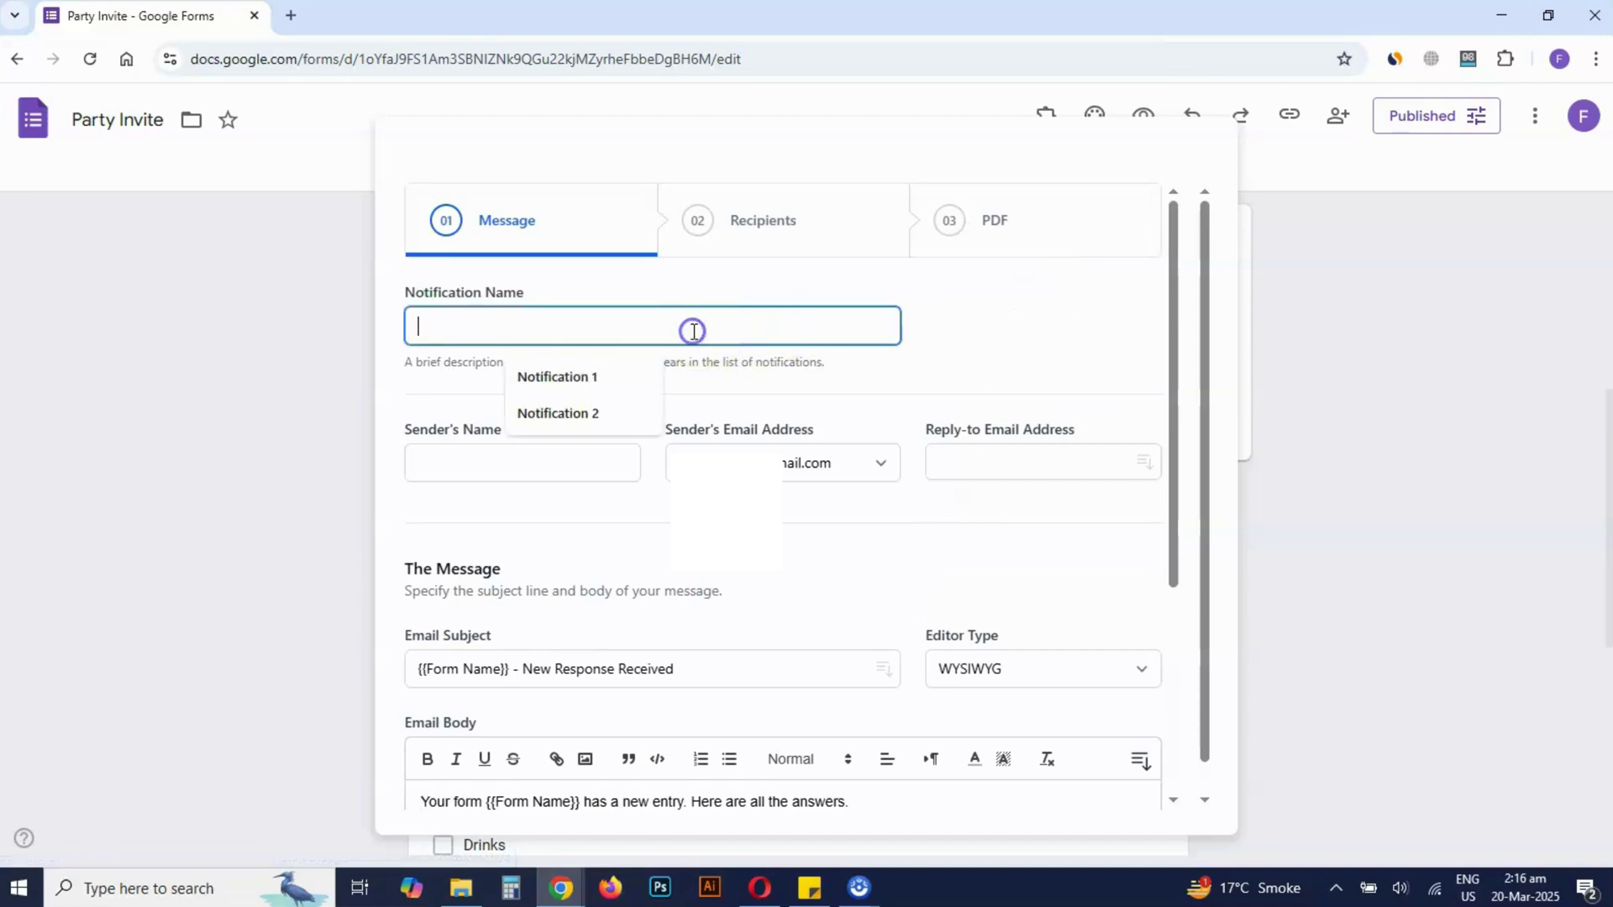
pyautogui.click(600, 414)
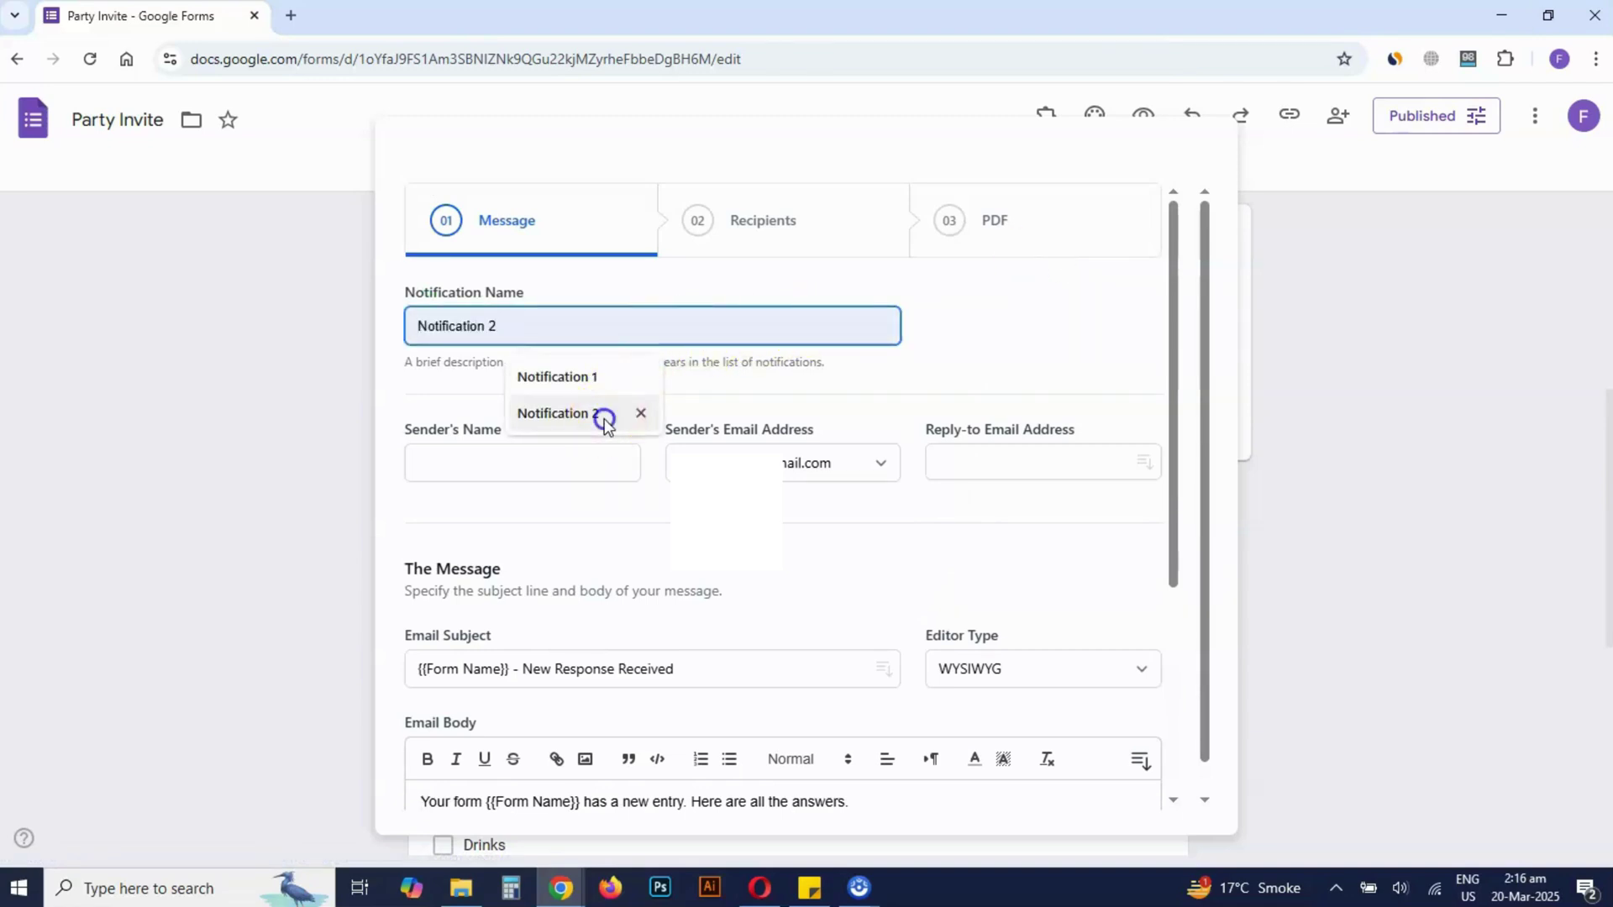
pyautogui.click(508, 463)
pyautogui.click(542, 514)
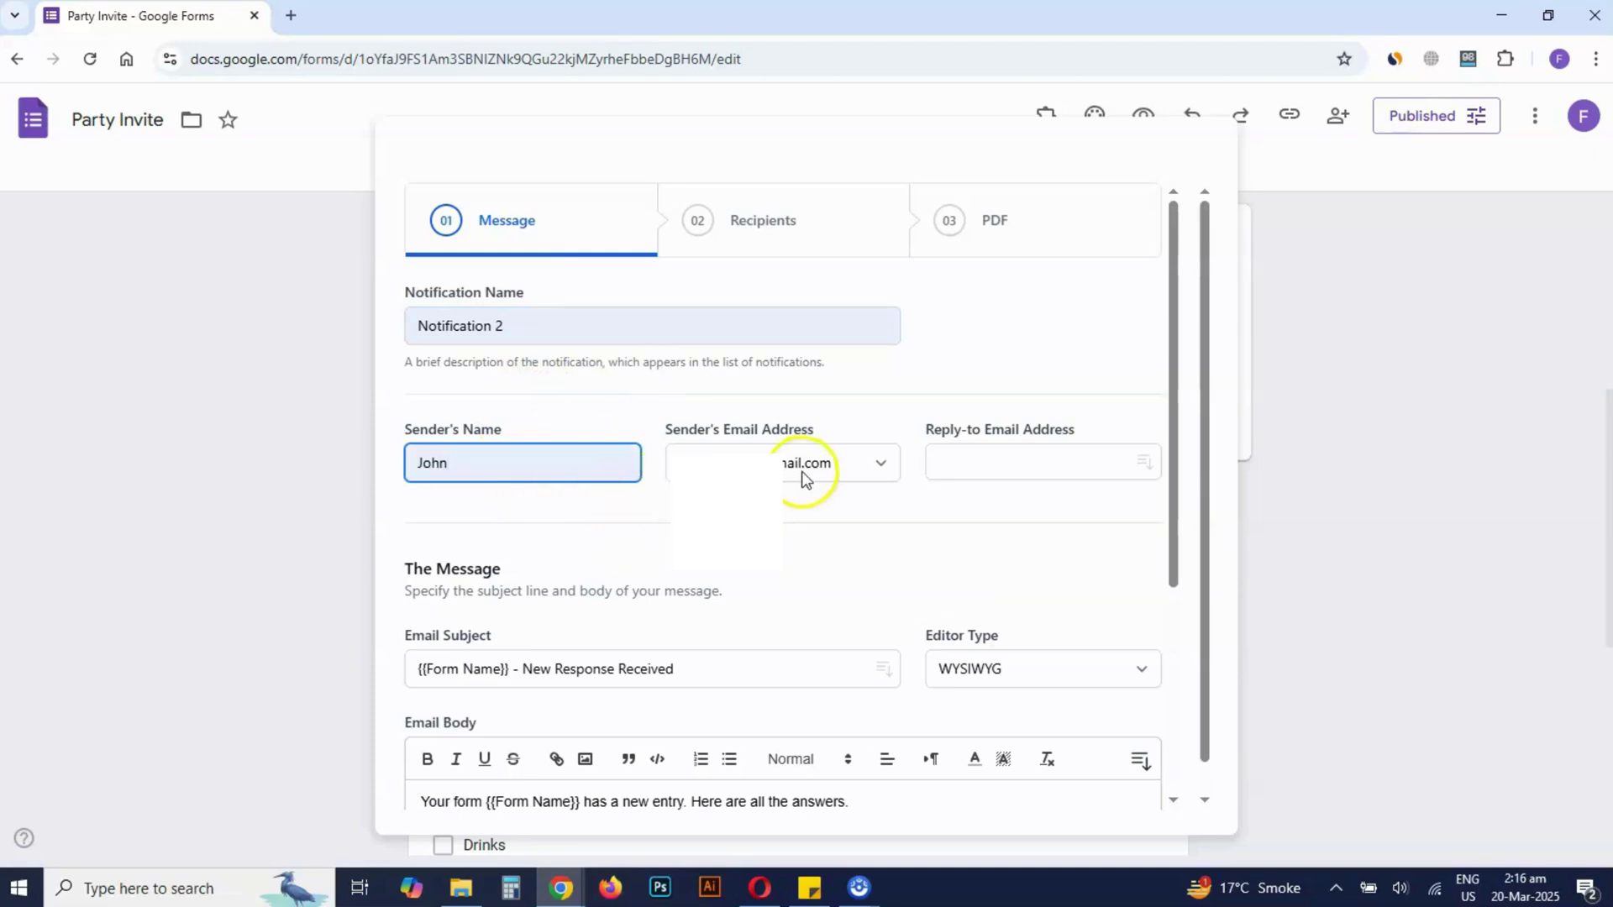
# Step: Review the default email subject and body, leaving them unchanged
pyautogui.scroll(-1, 807, 648)
pyautogui.scroll(-2, 808, 648)
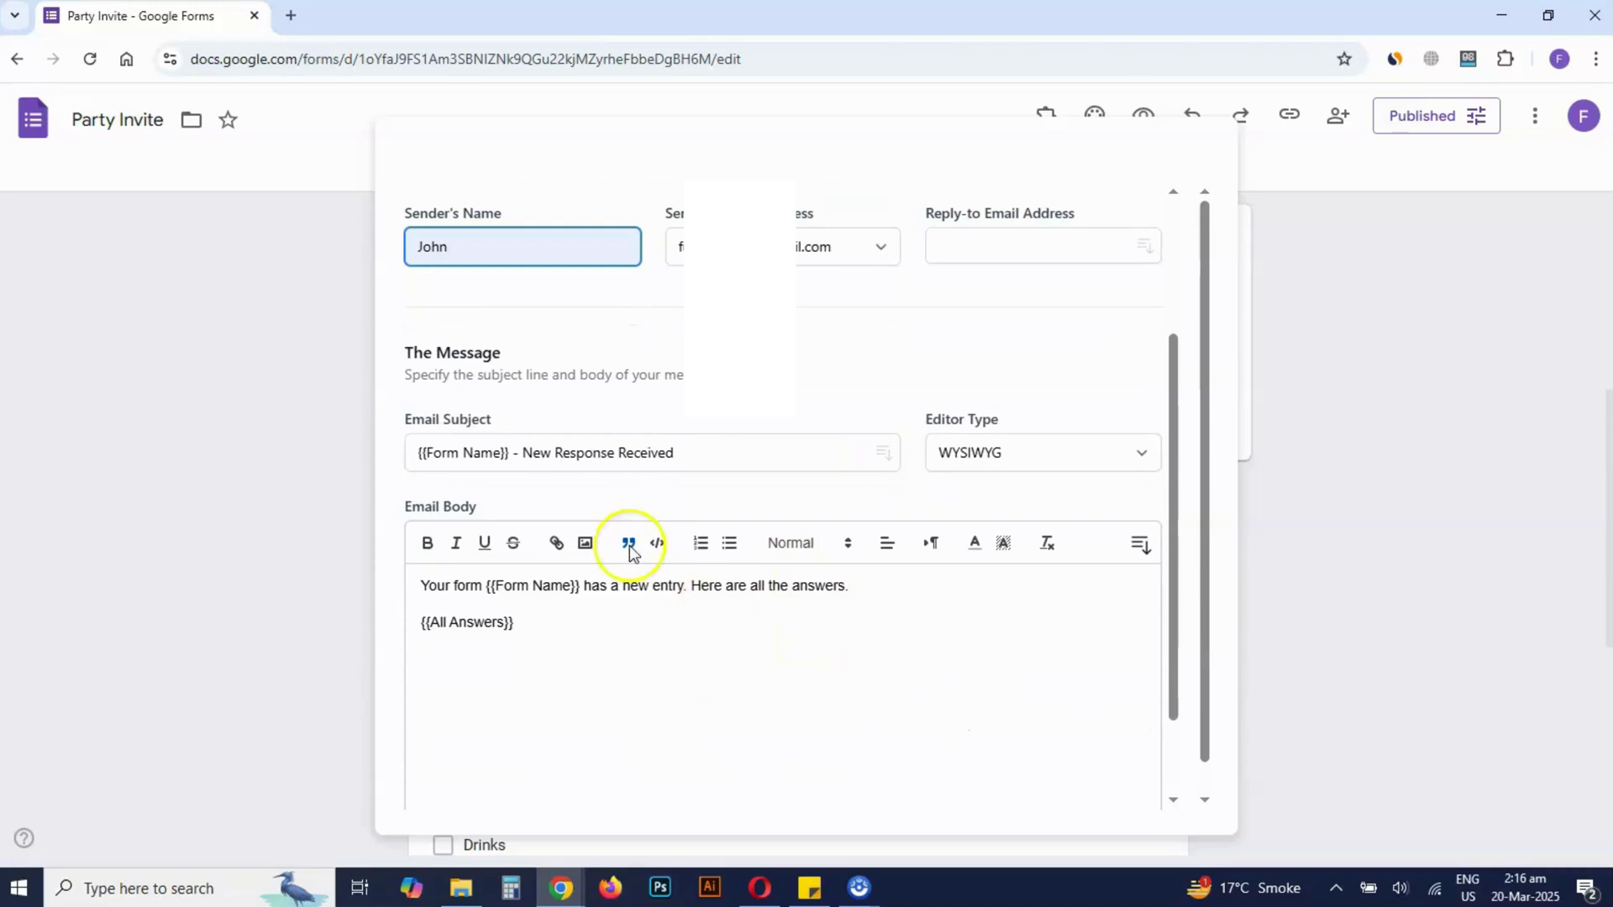
pyautogui.click(493, 454)
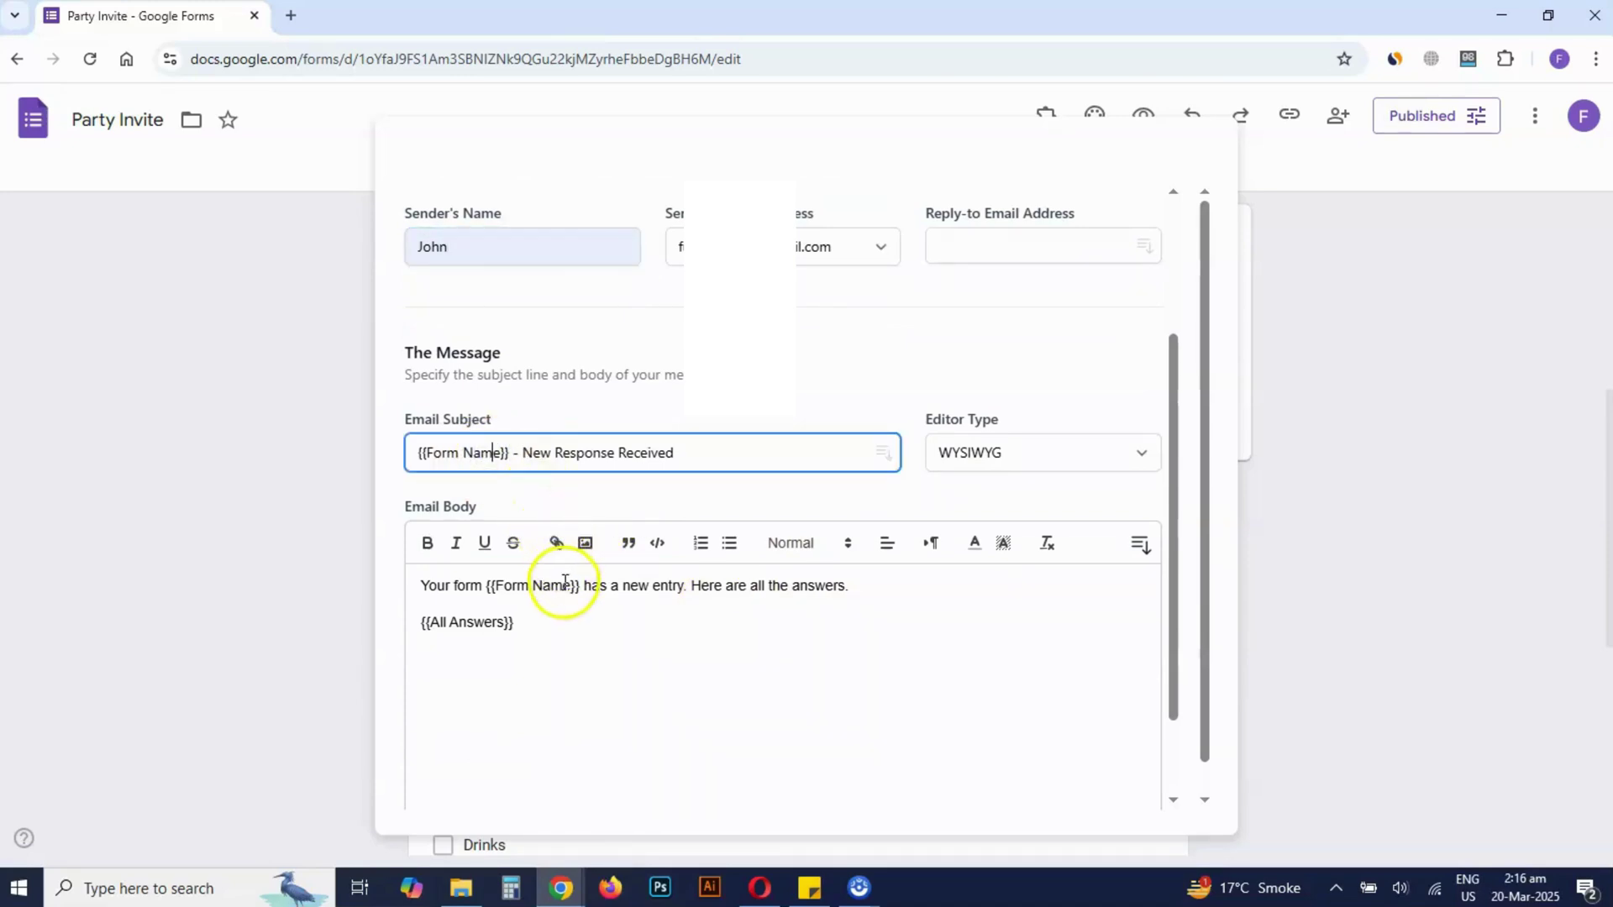
pyautogui.click(584, 630)
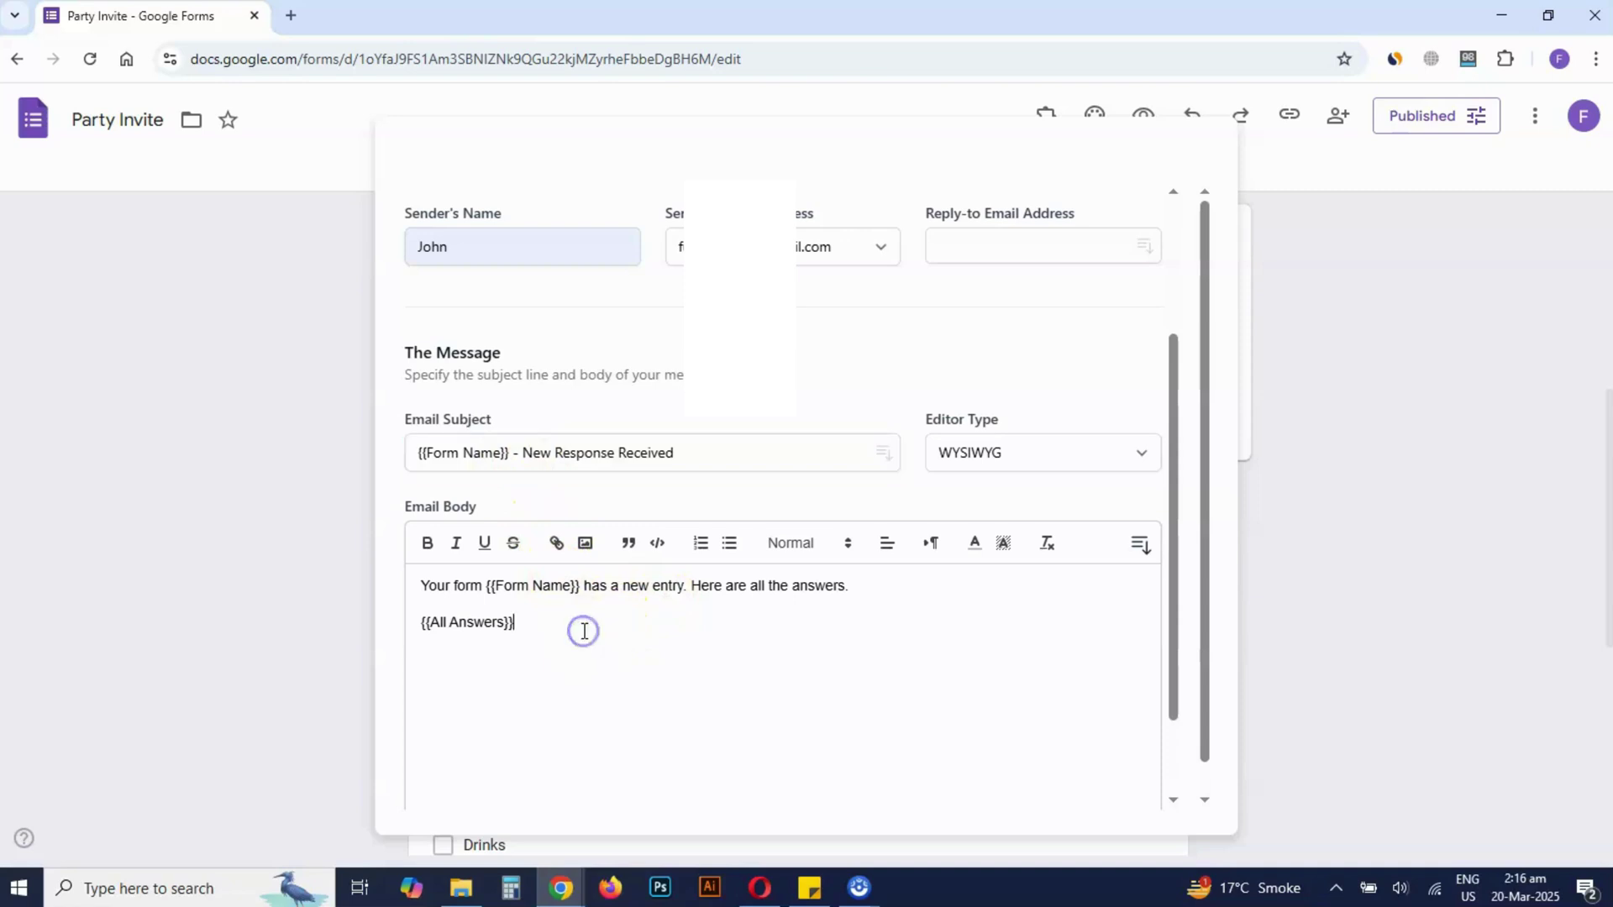
pyautogui.scroll(-2, 584, 631)
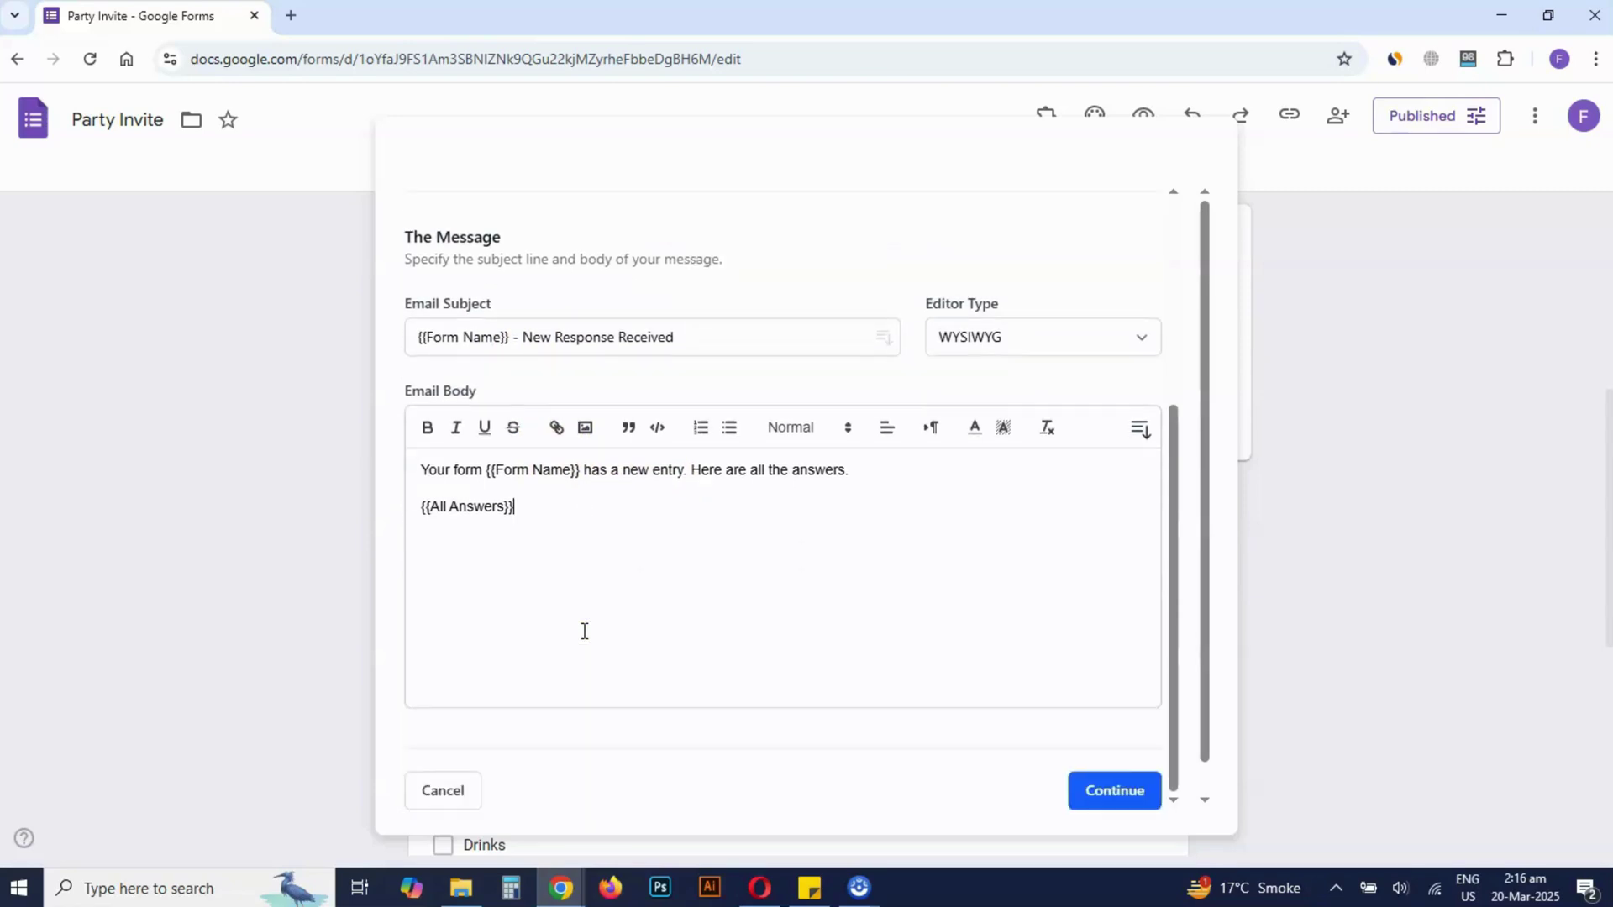
# Step: Continue through the Recipients and PDF steps and Save & Continue Notification 2
pyautogui.click(1110, 798)
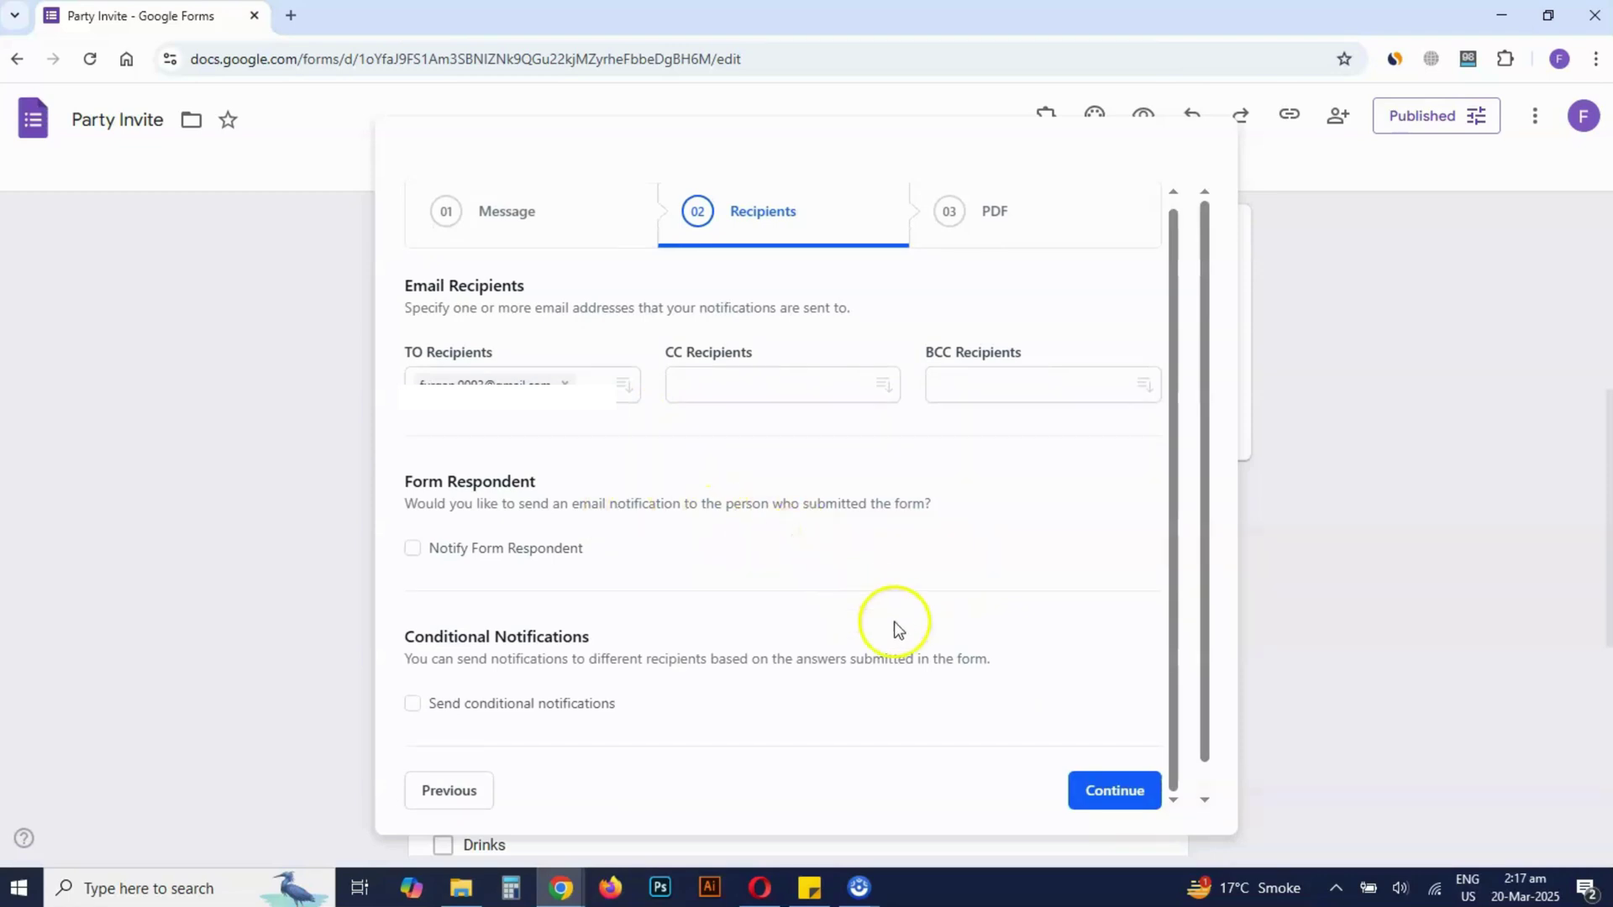
pyautogui.click(1091, 784)
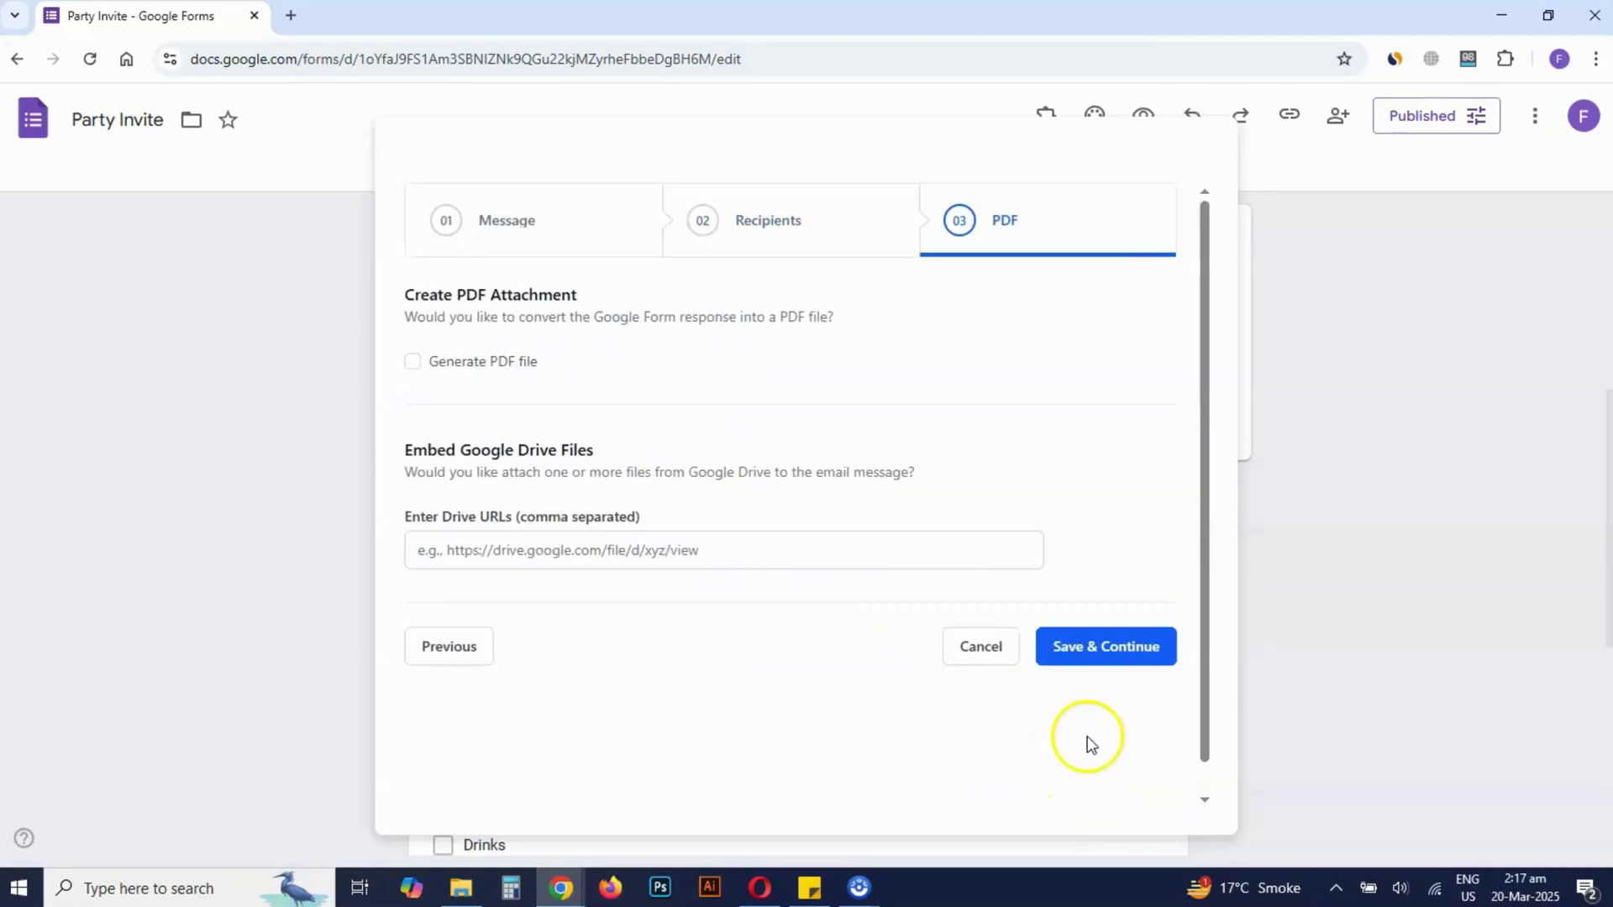
pyautogui.click(1107, 659)
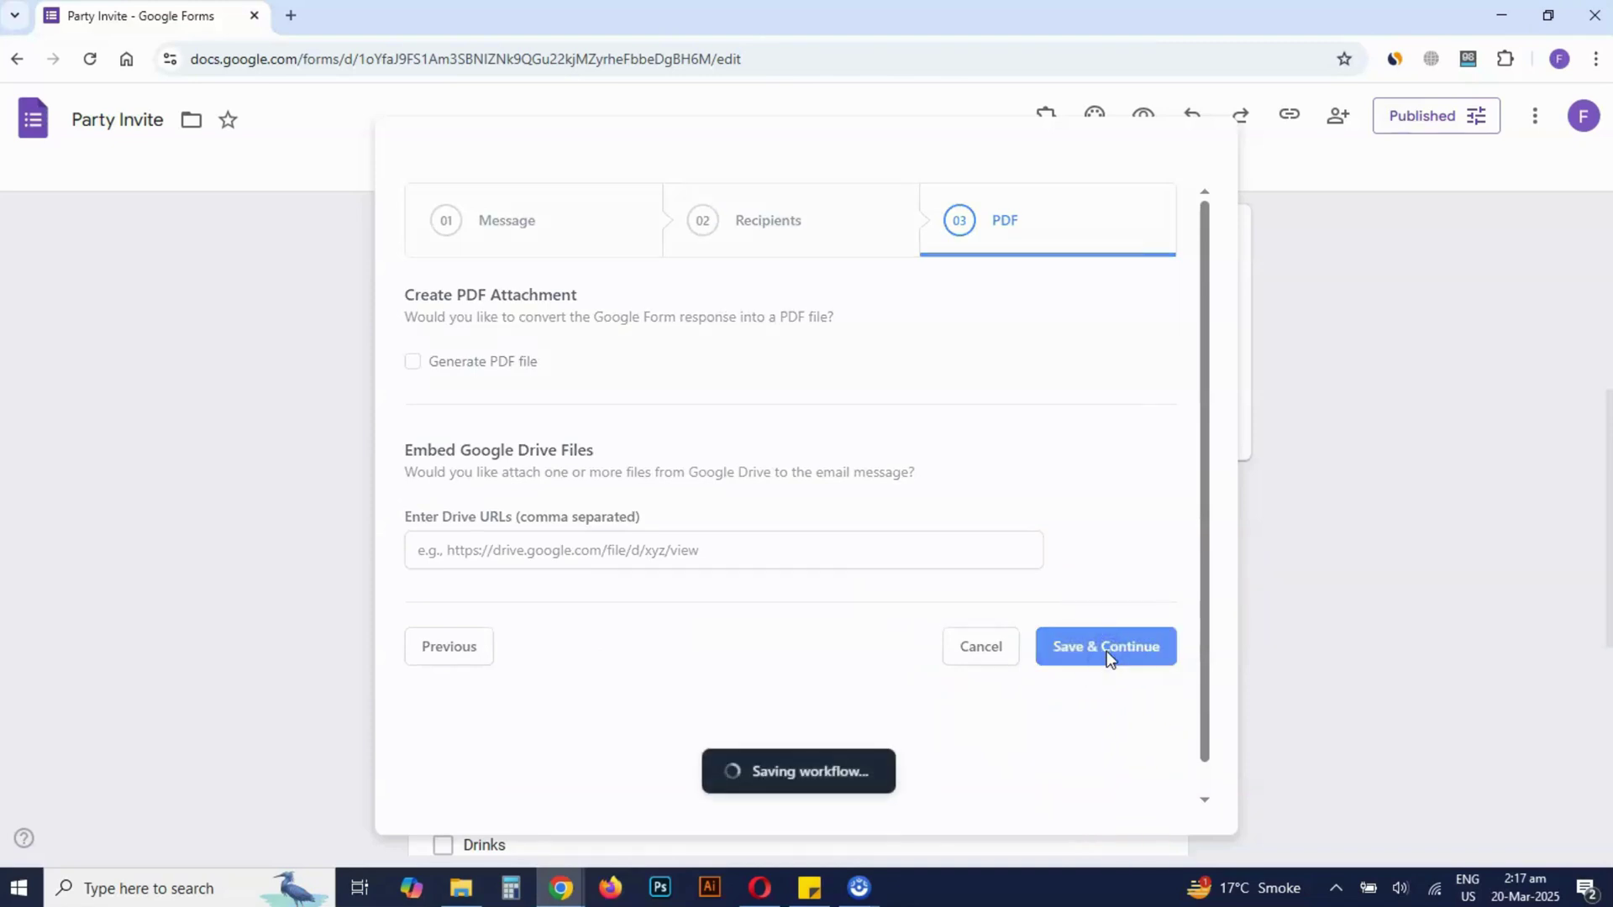